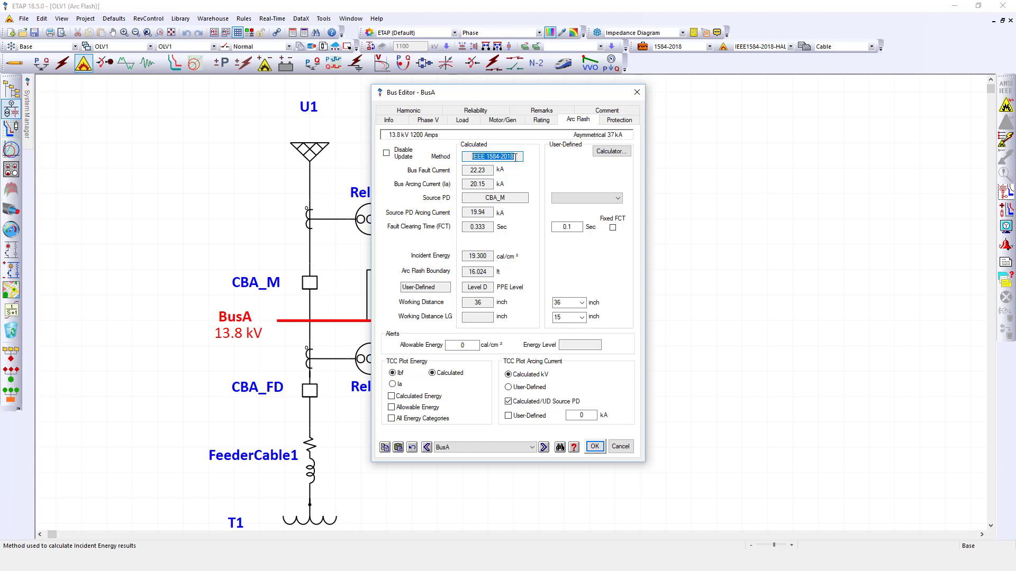
- Close BusA's editor without saving, after looking at its arc flash calculation method, and open the Enclosure Editor
click(515, 157)
click(617, 448)
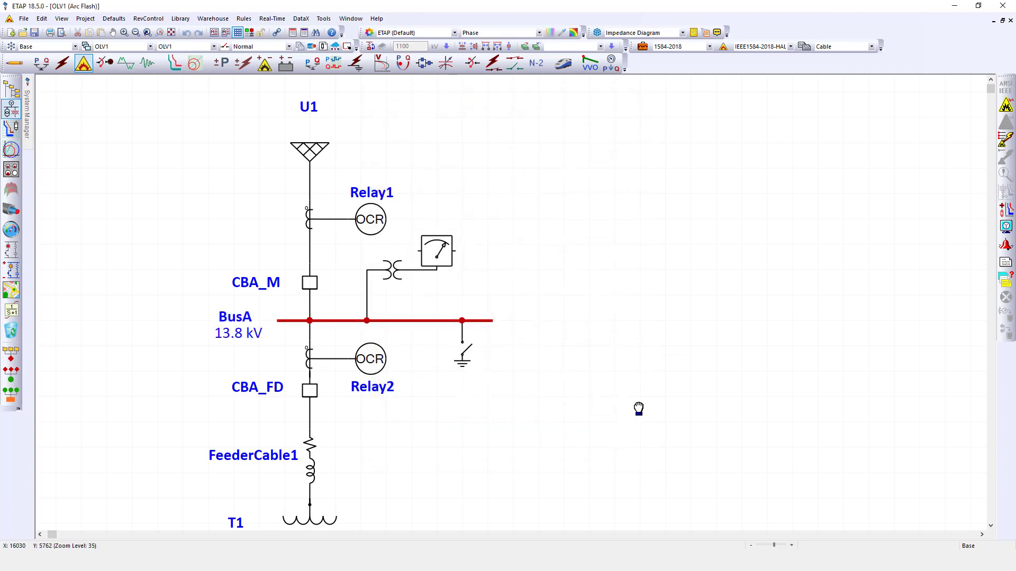
drag(637, 408, 721, 401)
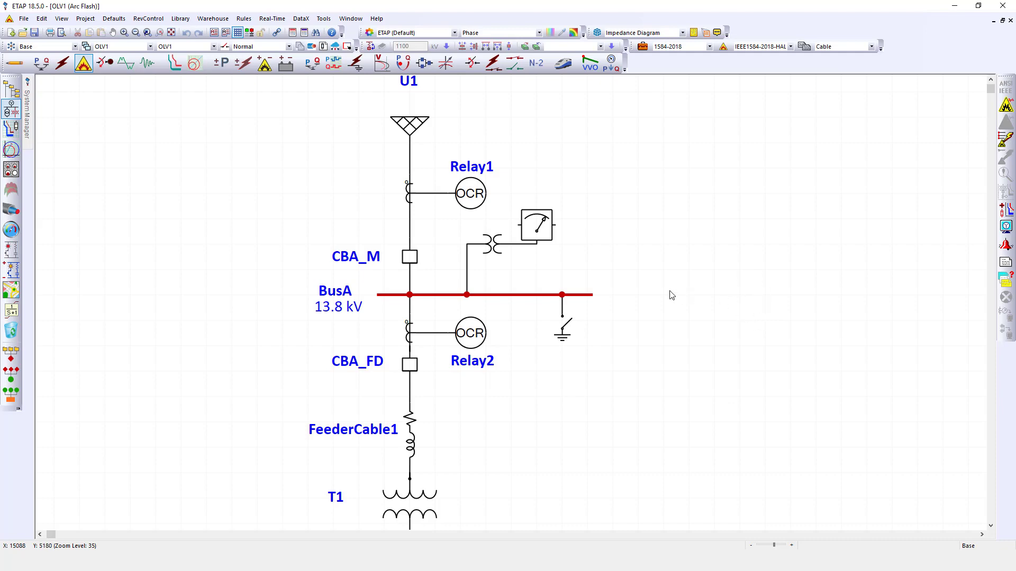
click(323, 47)
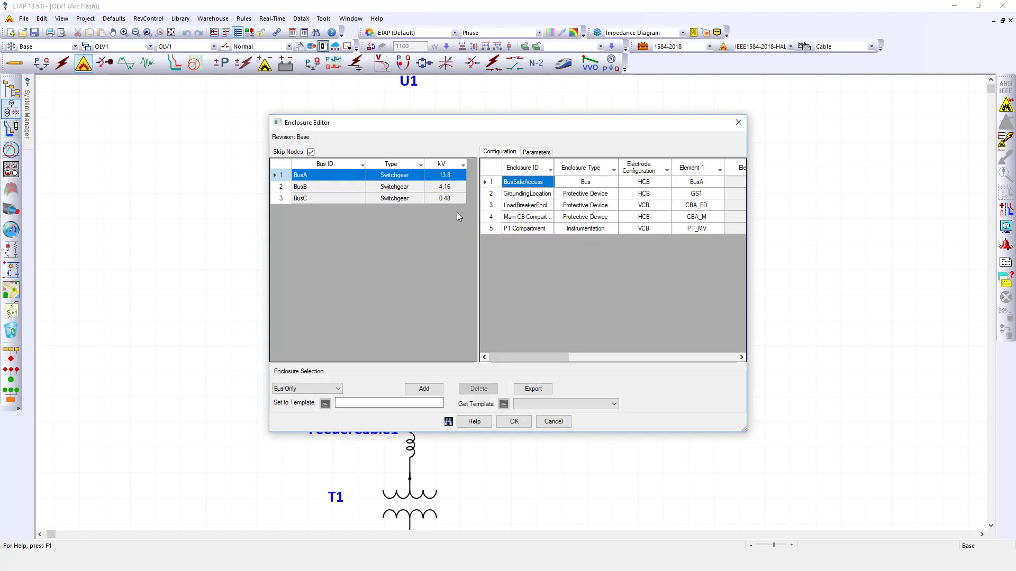
- Enlarge and reposition the Enclosure Editor, and widen the Enclosure ID column to fit the full names
drag(572, 126, 458, 101)
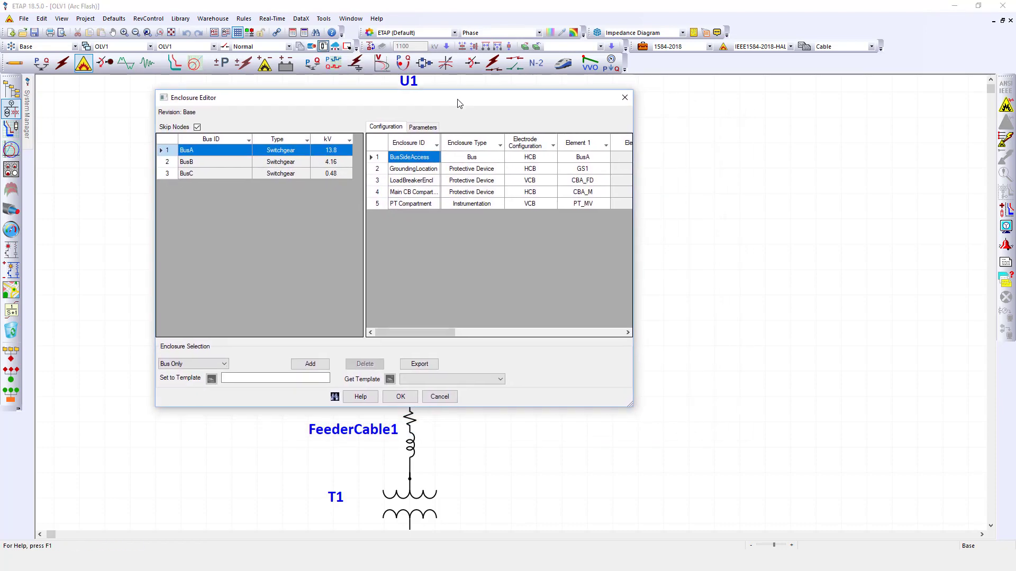
drag(642, 411, 943, 509)
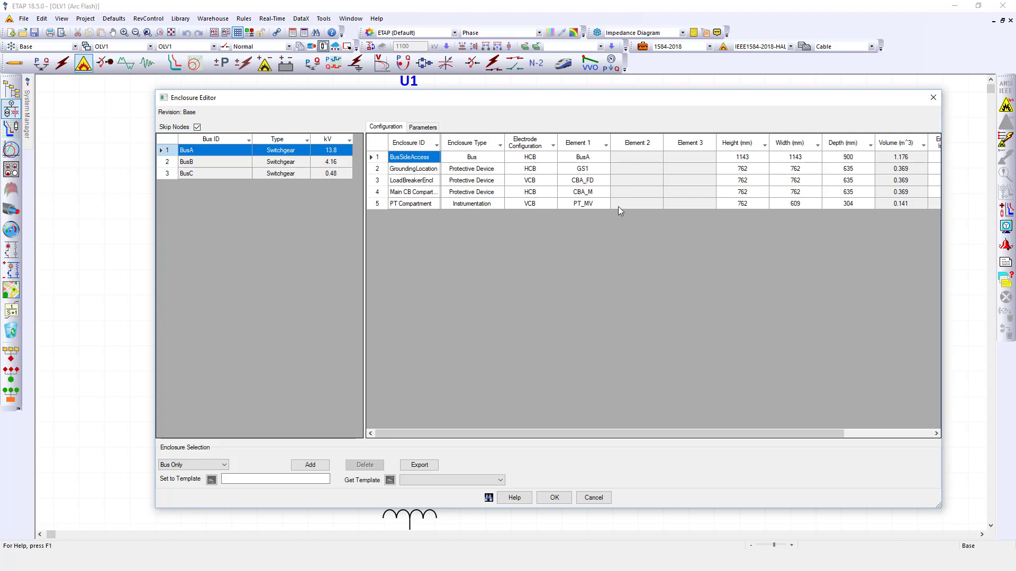
drag(547, 106, 518, 97)
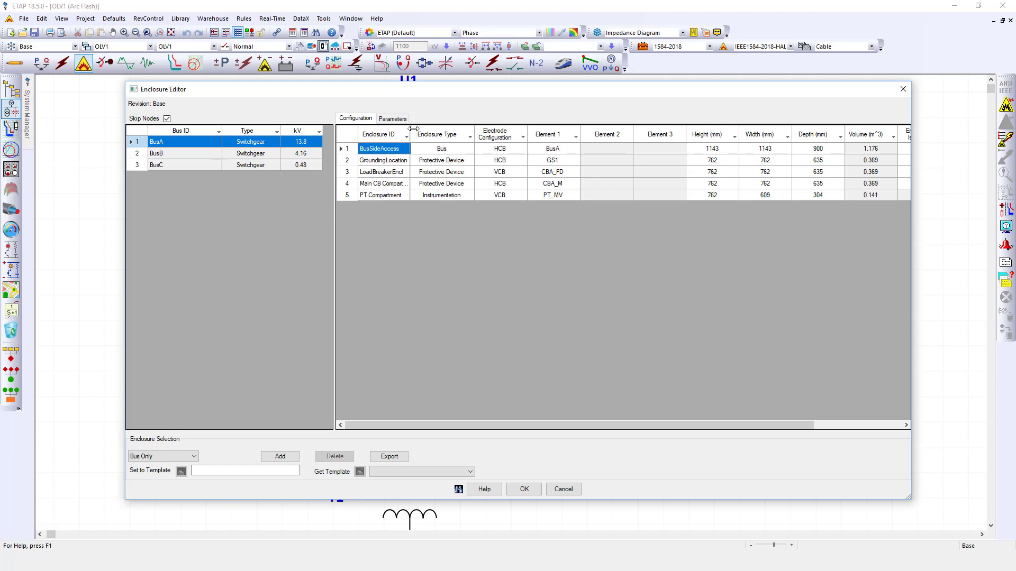
mouse_move(431, 130)
mouse_down()
mouse_move(450, 130)
mouse_move(441, 133)
mouse_up()
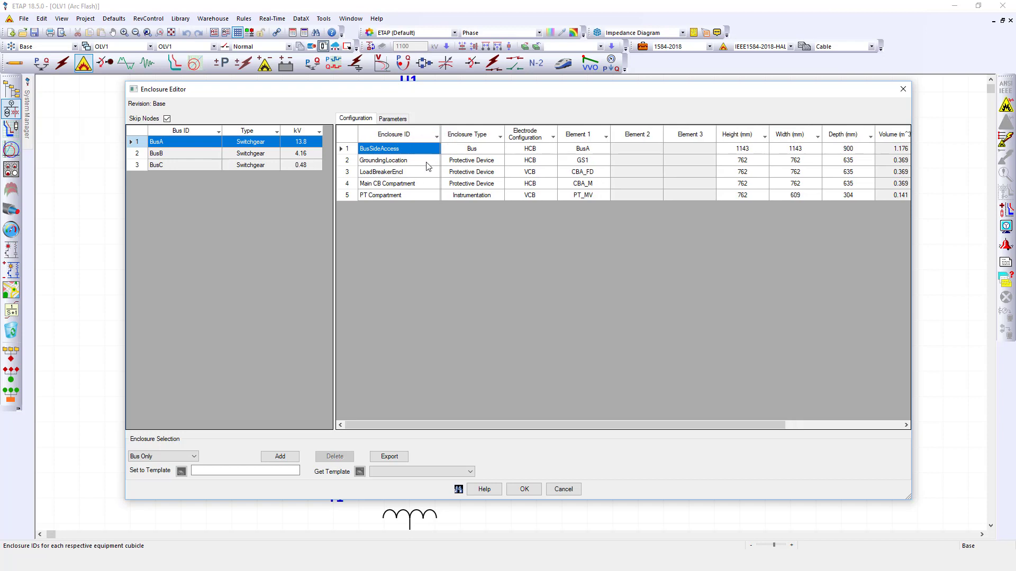
- Review the enclosure IDs for BusA's grounding location, load breaker and main CB compartments
click(397, 160)
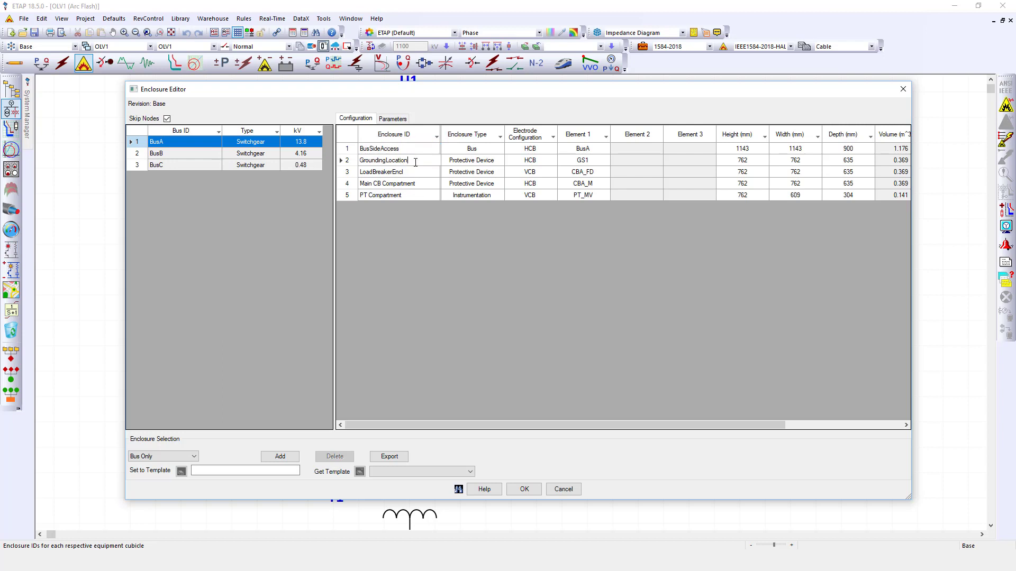
click(415, 174)
click(422, 186)
- Examine the electrode configuration options for BusSideAccess and GroundingLocation, keeping HCB for both
click(553, 150)
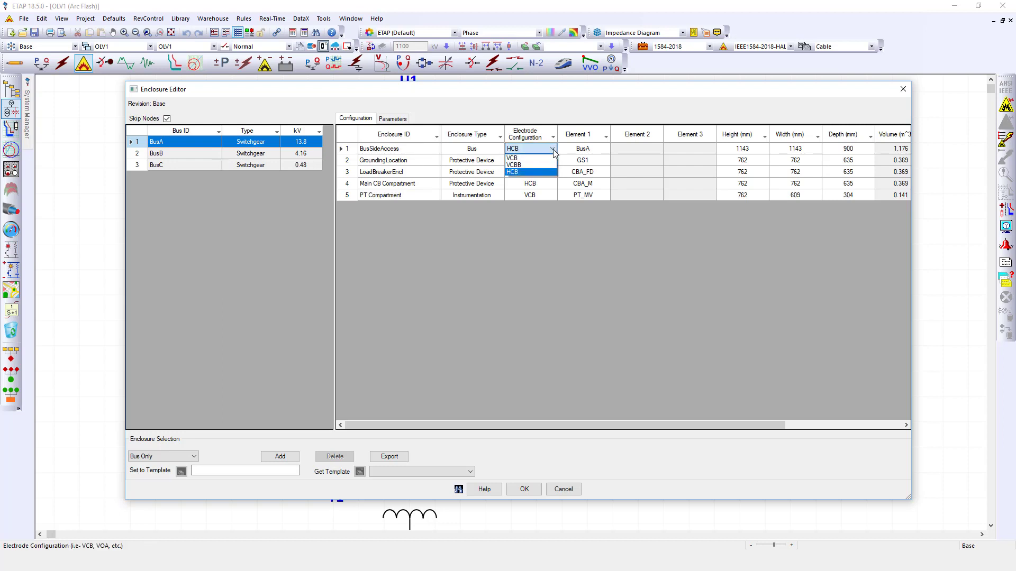
click(554, 149)
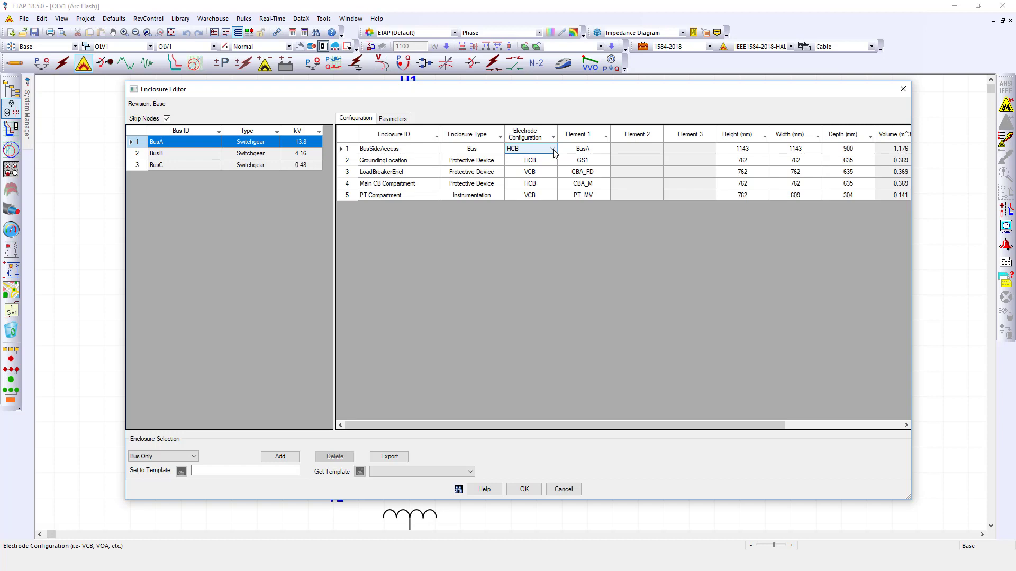
click(554, 150)
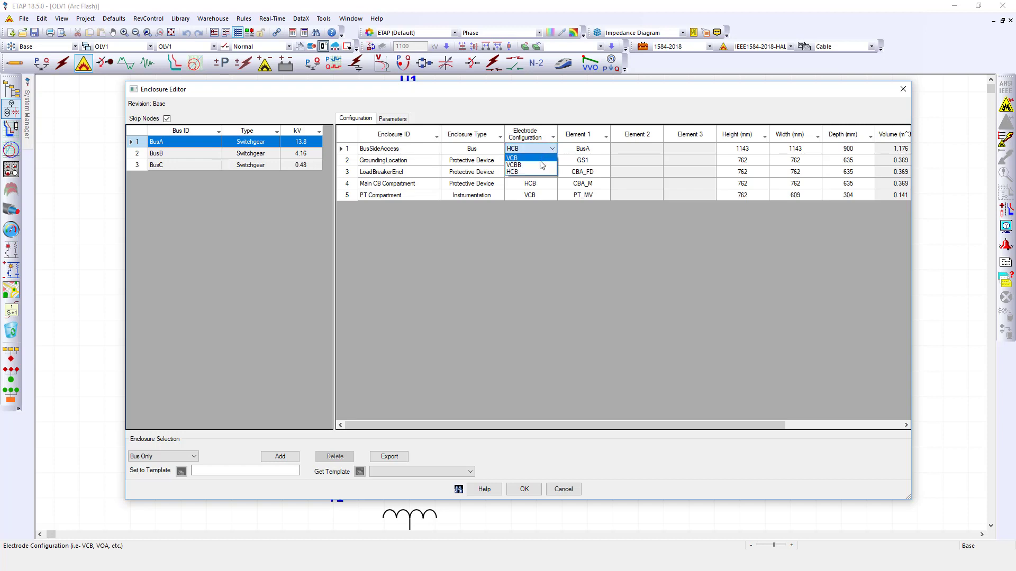
click(540, 171)
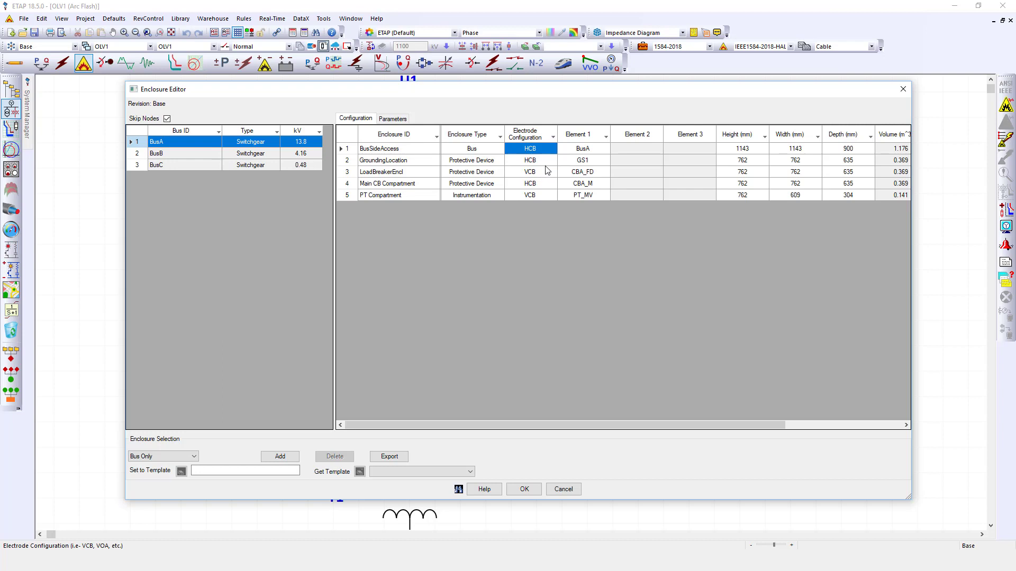
click(552, 164)
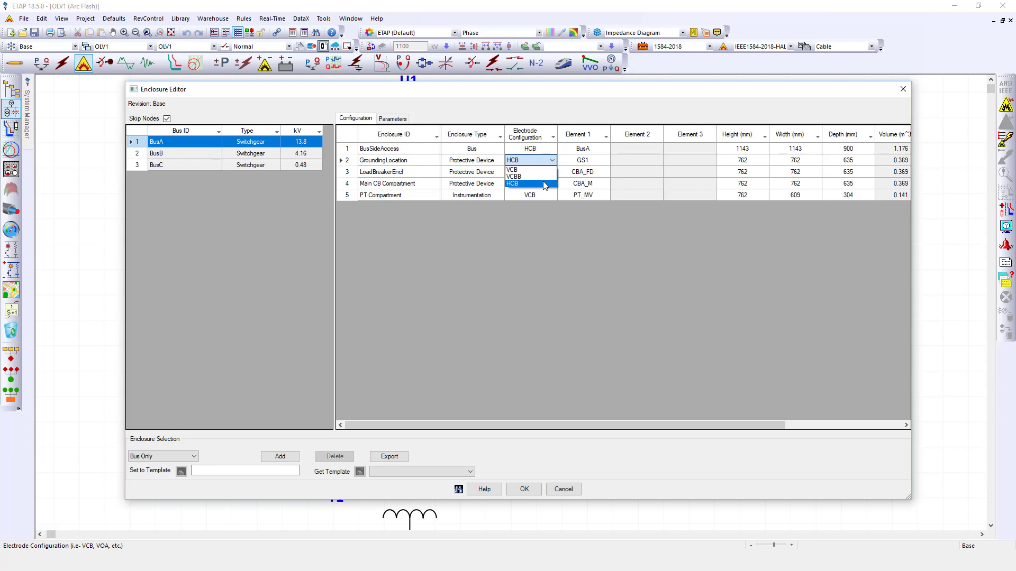
click(543, 182)
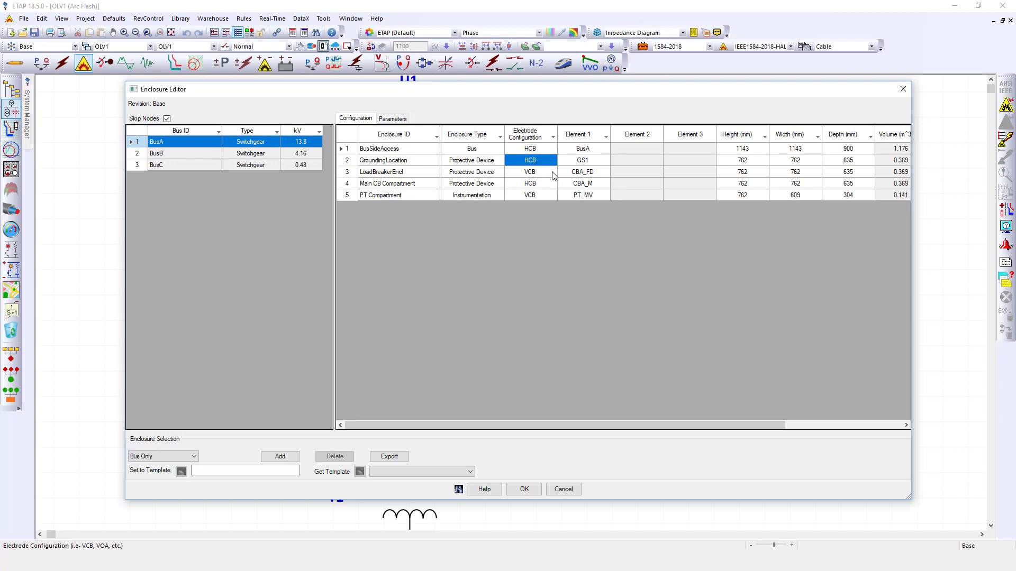
- Check the electrode configurations of LoadBreakerEncl, Main CB Compartment and PT Compartment, keeping VCB for the PT Compartment
click(552, 172)
click(544, 182)
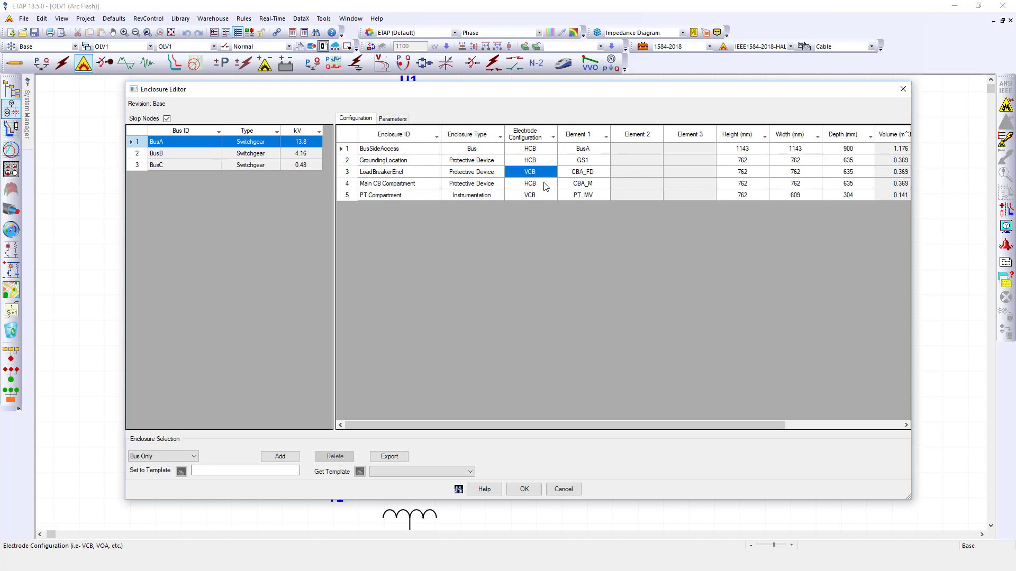
click(552, 184)
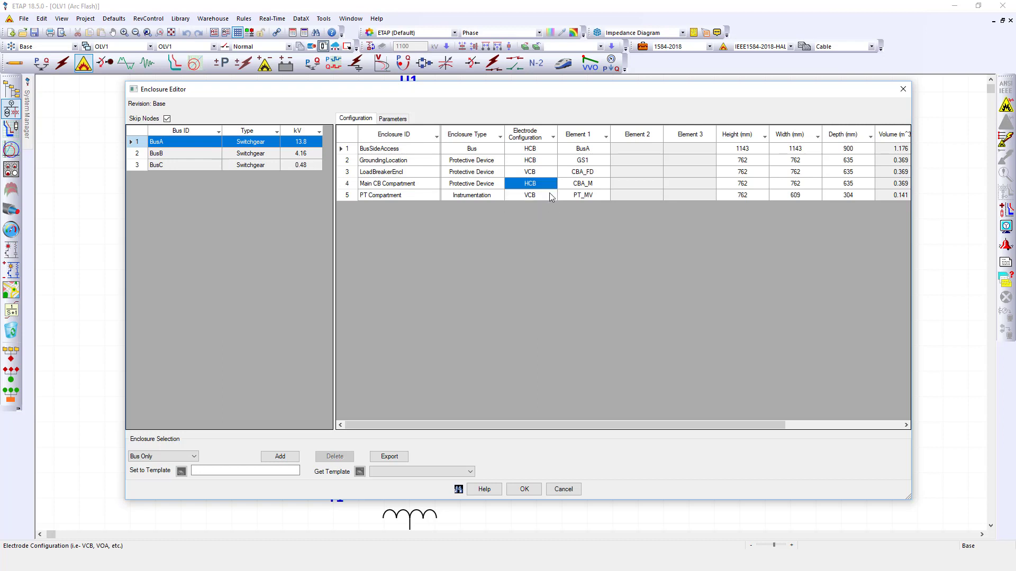
click(549, 195)
click(550, 195)
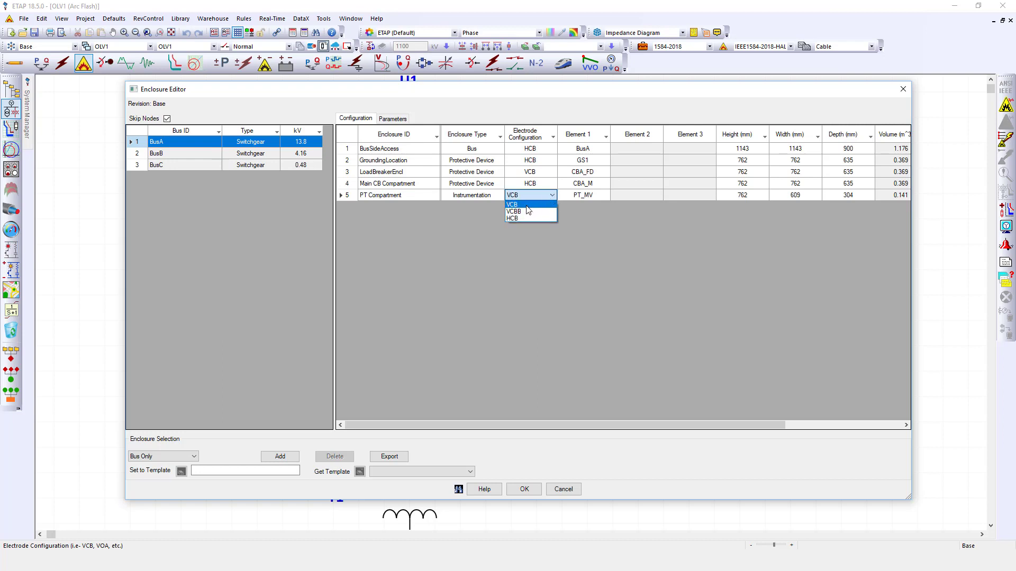
click(541, 204)
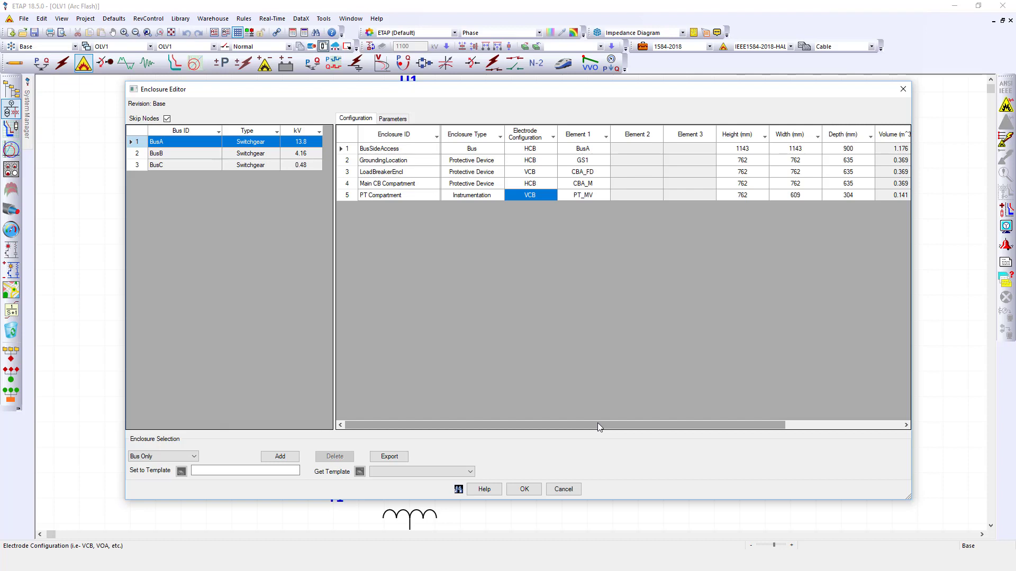
- Review the height, width, depth, enclosure isolation and instrumentation voltage settings for BusA's enclosures
drag(598, 424, 652, 423)
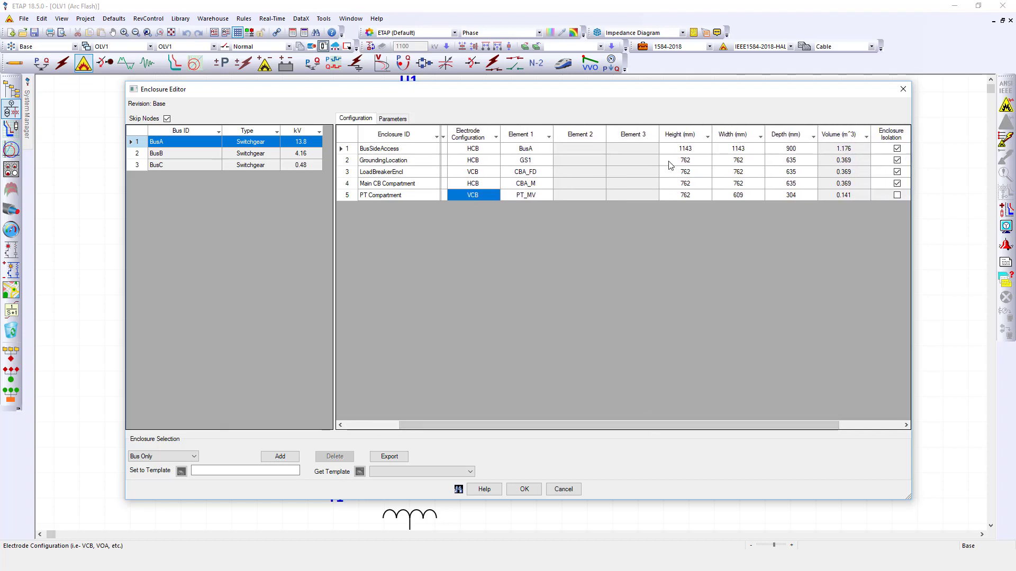
click(679, 149)
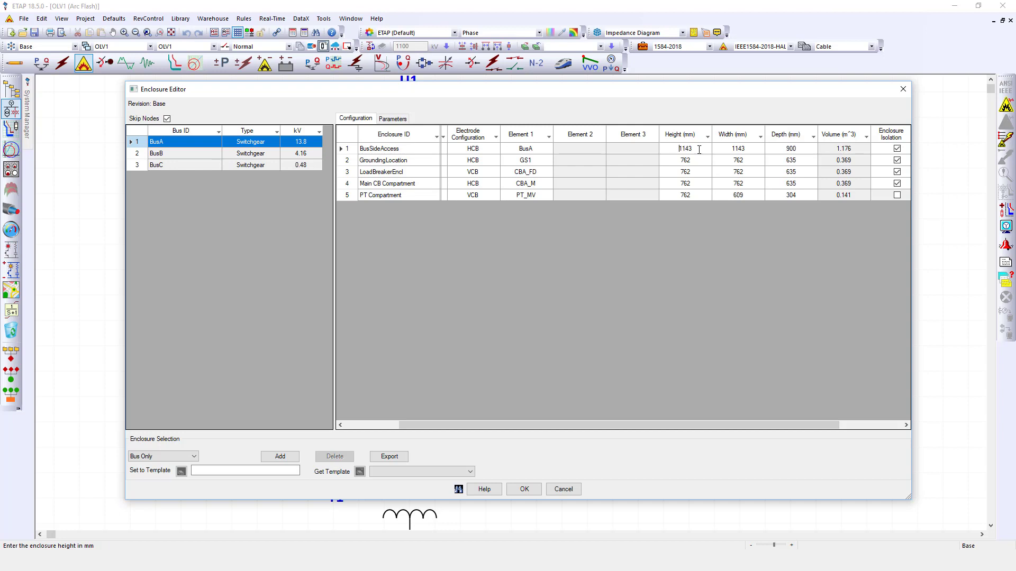
click(792, 153)
drag(738, 425, 823, 432)
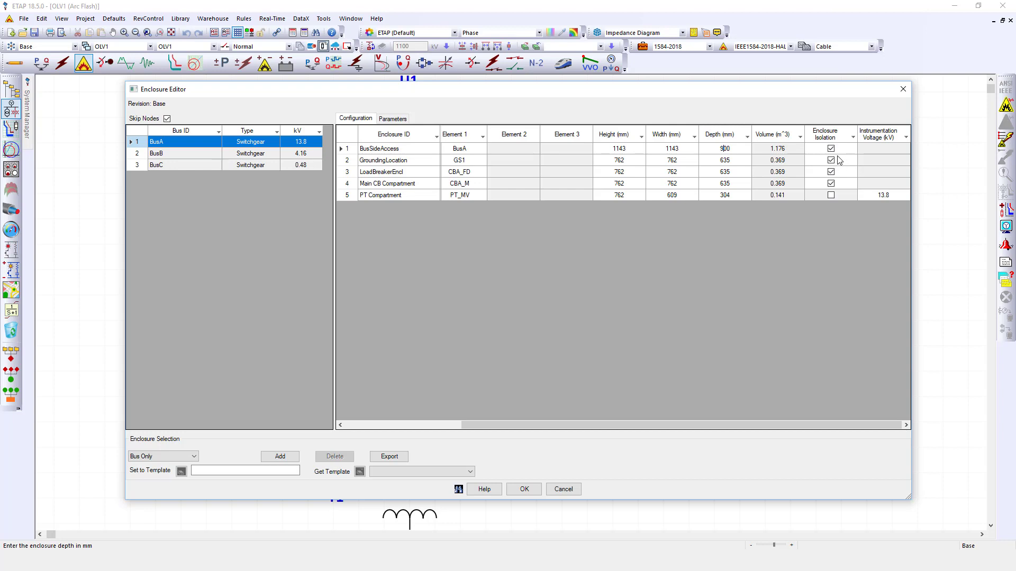
click(831, 196)
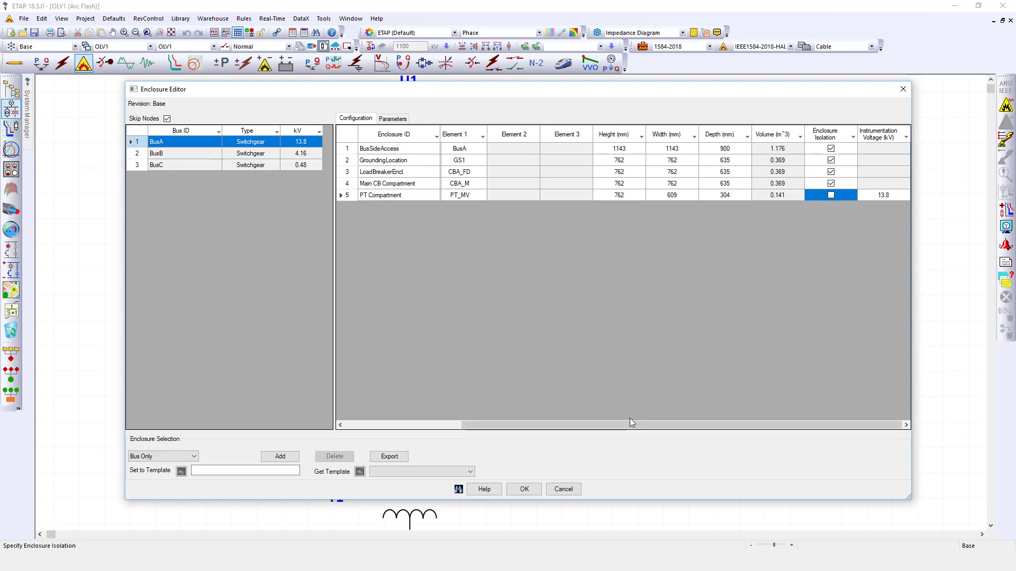
mouse_move(627, 423)
mouse_down()
mouse_move(619, 426)
mouse_move(640, 423)
mouse_up()
mouse_move(747, 424)
mouse_down()
mouse_move(730, 424)
mouse_move(752, 423)
mouse_up()
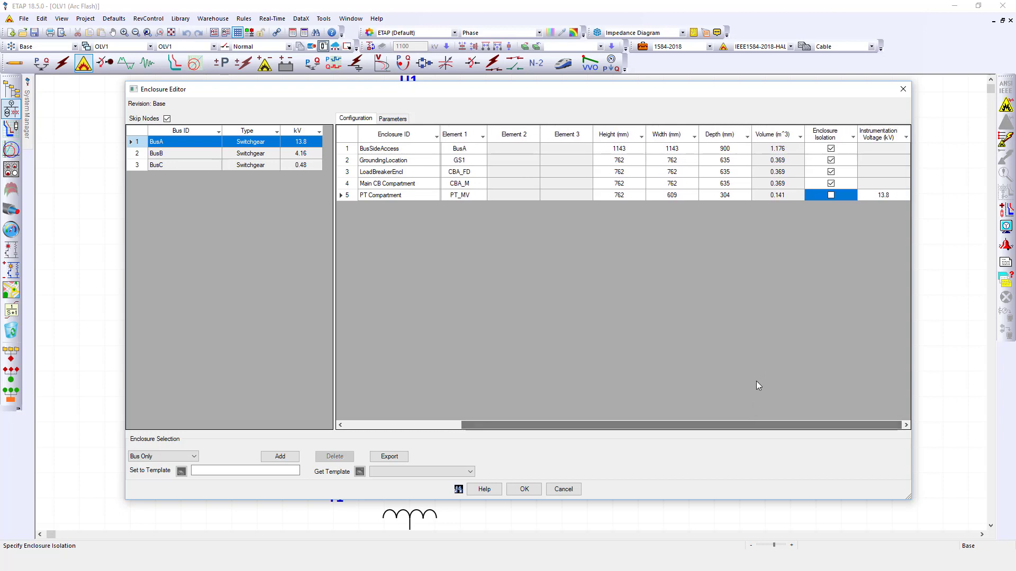
- Display the enclosure parameters for BusA and examine the three working distance fields
click(392, 118)
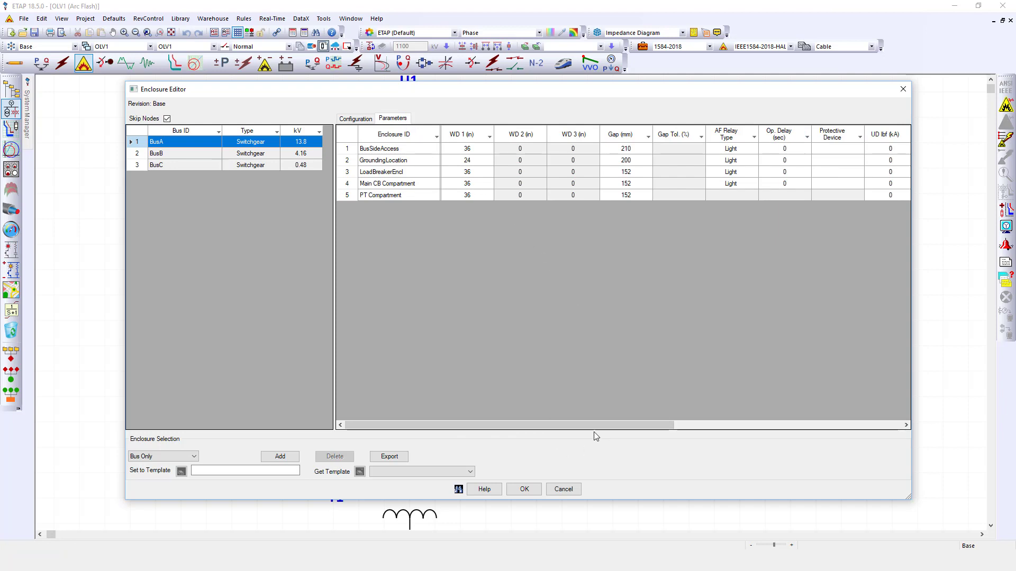
drag(597, 426, 566, 431)
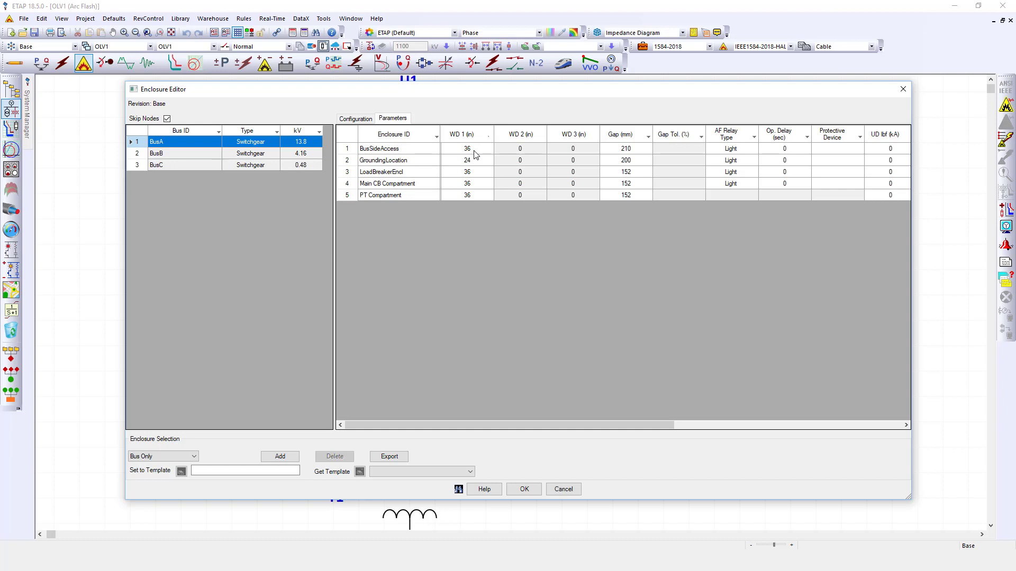
click(478, 196)
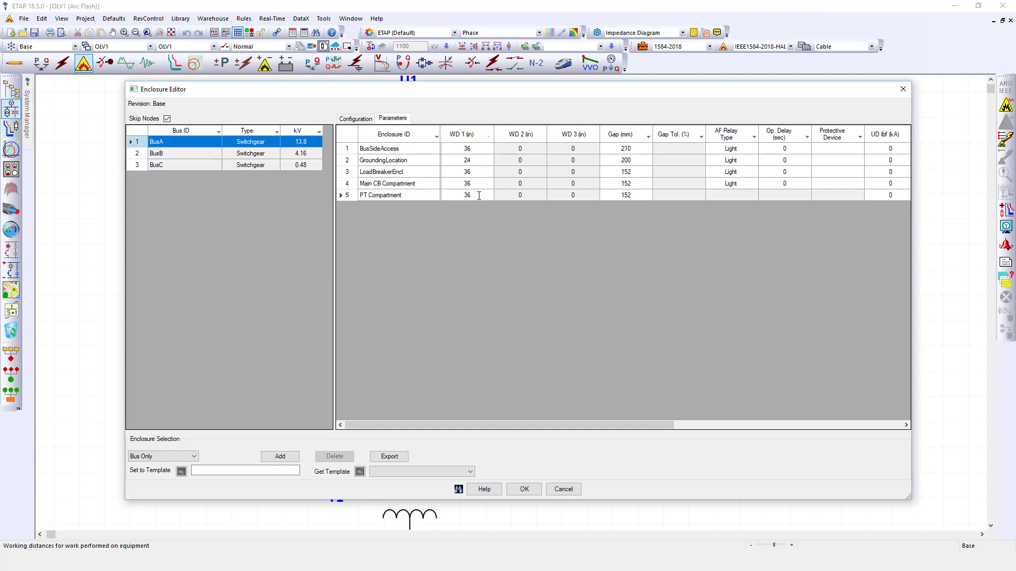
double_click(465, 199)
click(471, 183)
click(534, 151)
click(575, 153)
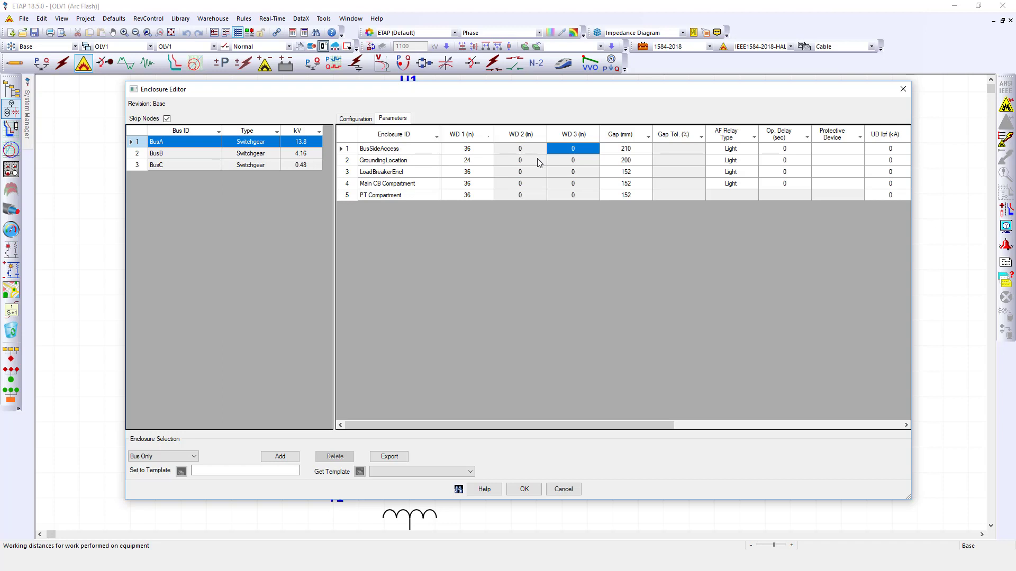
- Review the conductor gaps for BusA's enclosures and the remaining parameters, from gap tolerance and relay type through Hyperlink
click(616, 150)
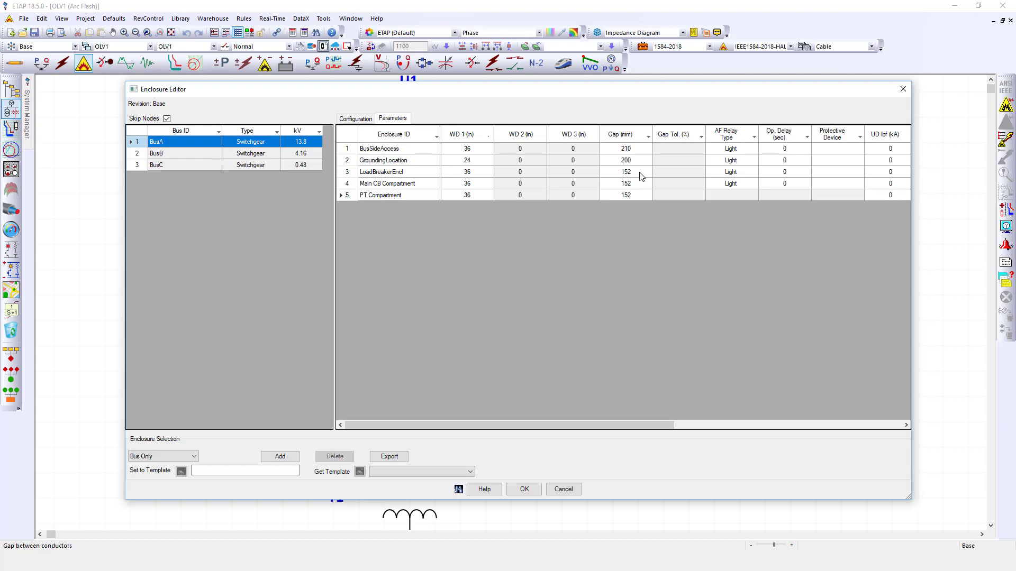
click(640, 173)
click(639, 161)
drag(636, 422, 771, 430)
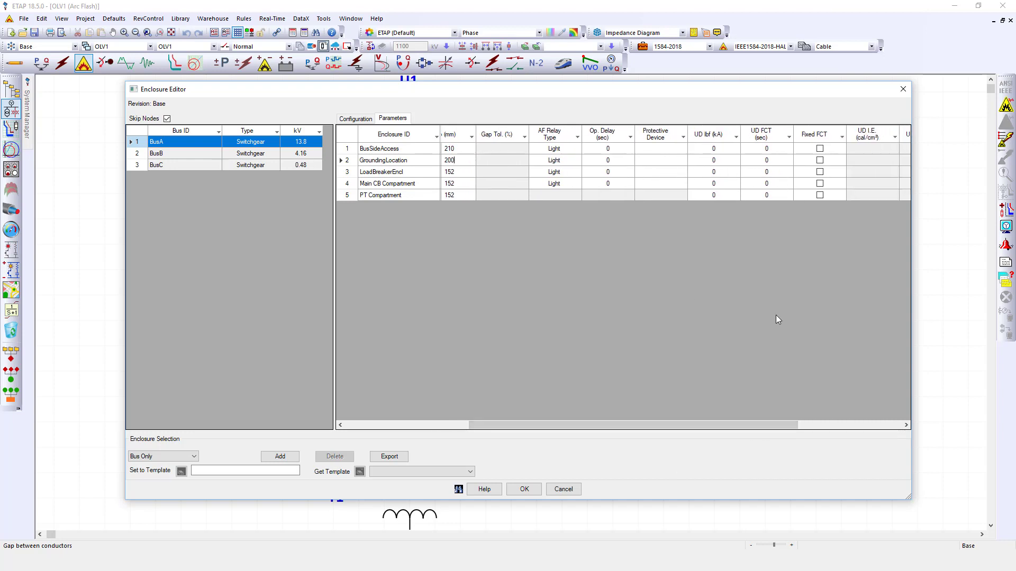
drag(741, 423, 849, 433)
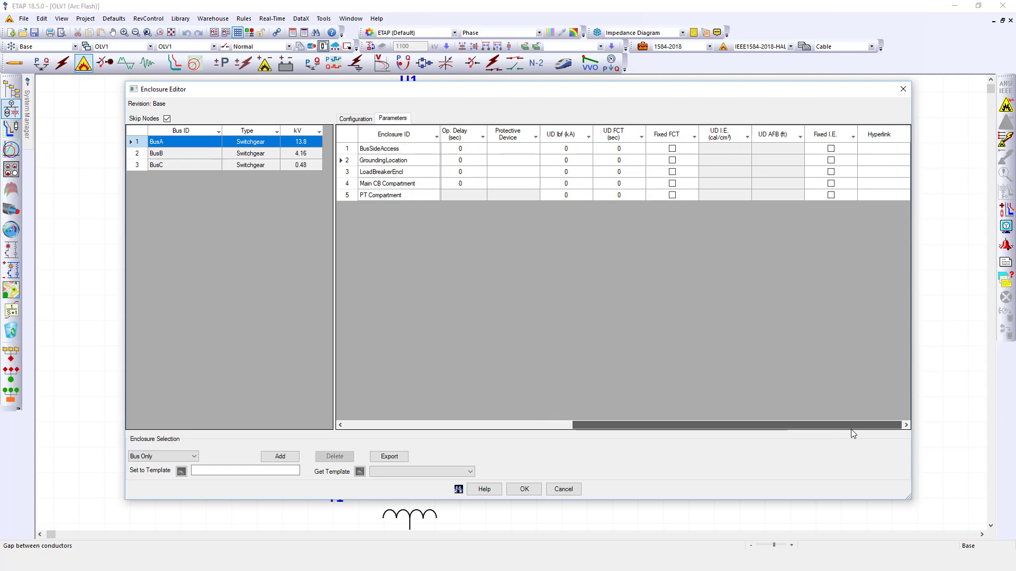
drag(852, 434, 851, 427)
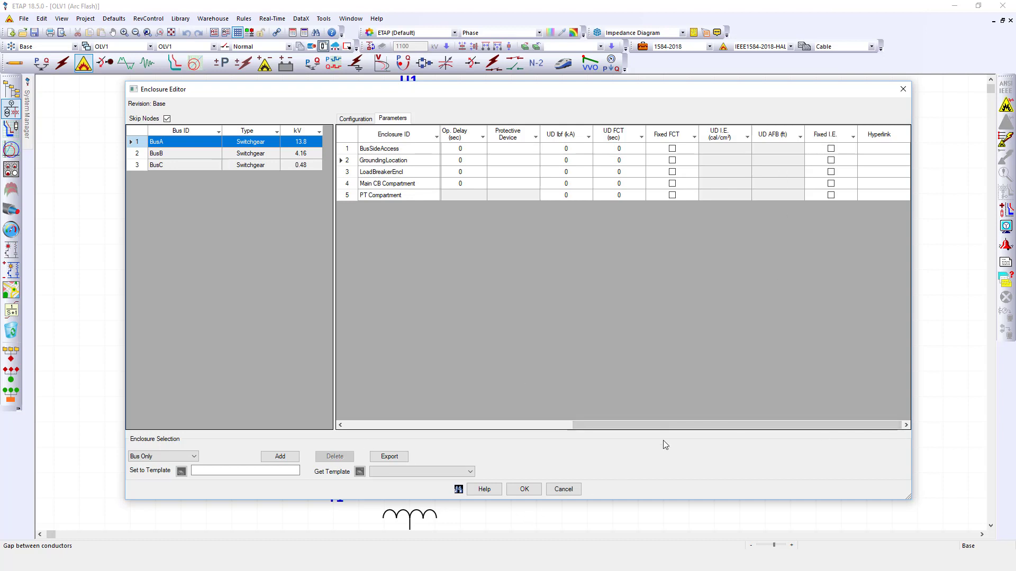
drag(672, 425, 318, 426)
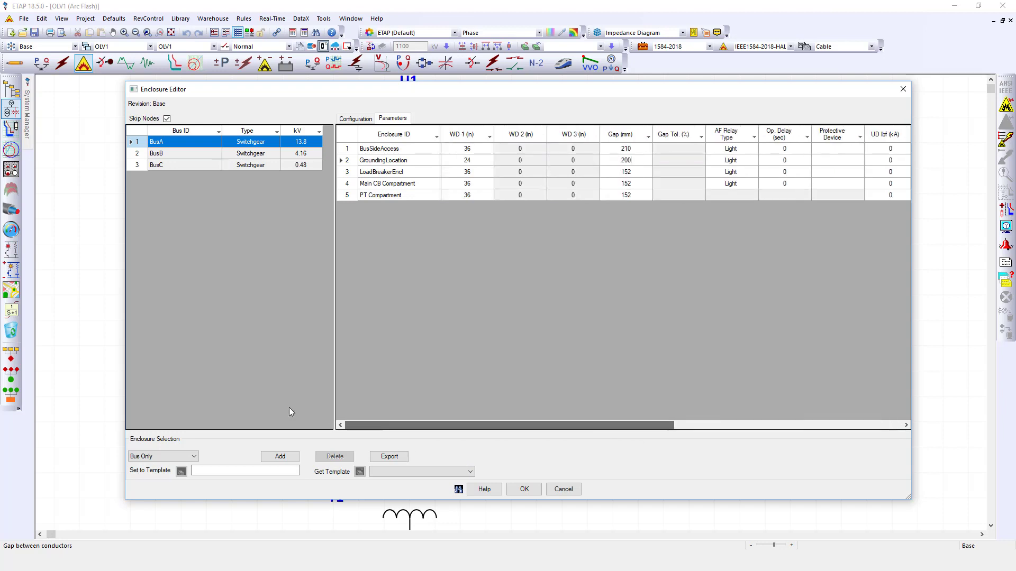
- Inspect the enclosure parameters of BusB and BusC, and display BusC's enclosure configuration
click(179, 153)
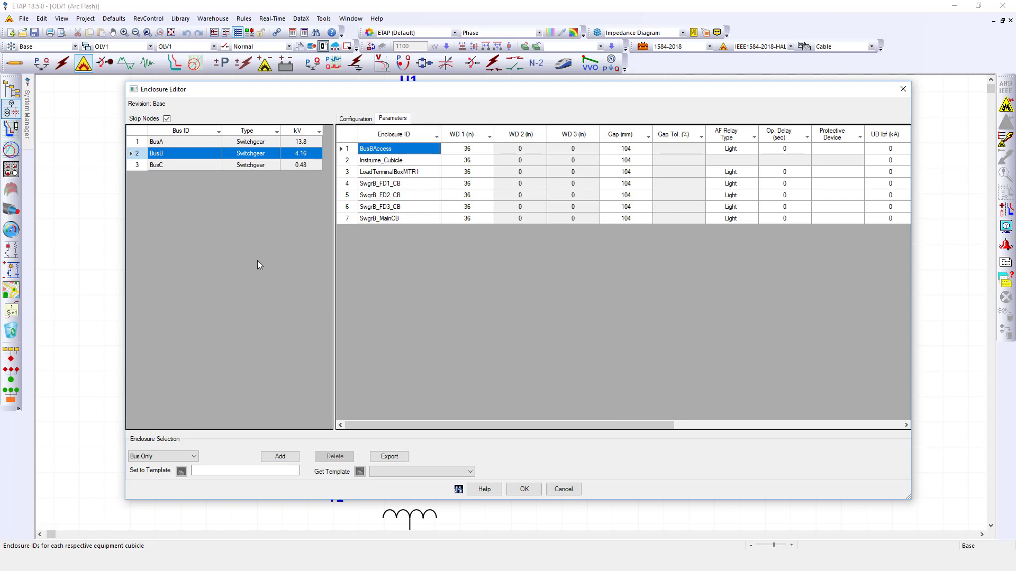
click(183, 166)
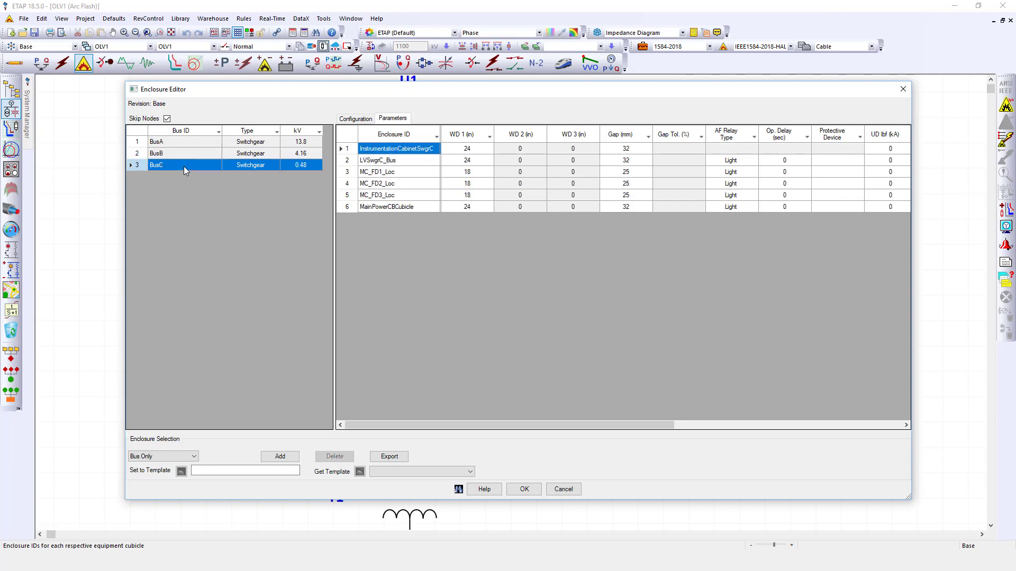
click(355, 119)
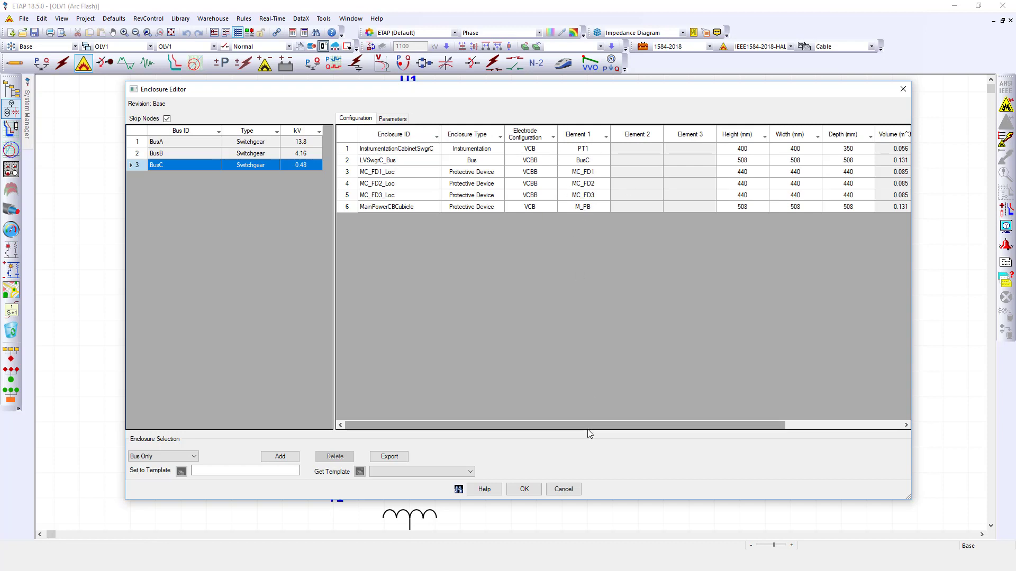
- Look through the enclosure templates for BusC, choose LV_Switchgear_6Cubicle, and close the Enclosure Editor without saving
mouse_move(587, 431)
mouse_down()
mouse_move(678, 431)
mouse_move(575, 433)
mouse_up()
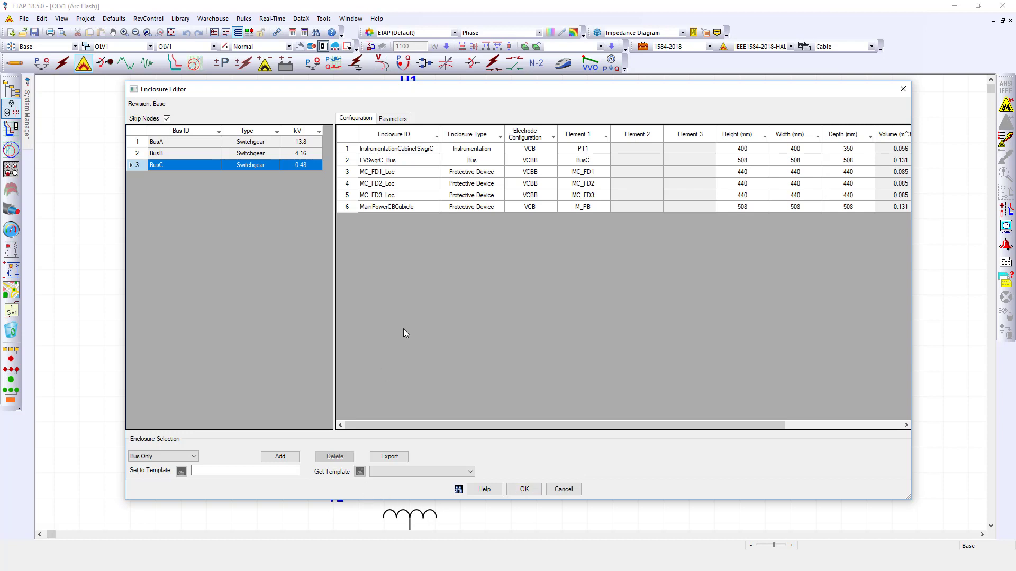
click(470, 471)
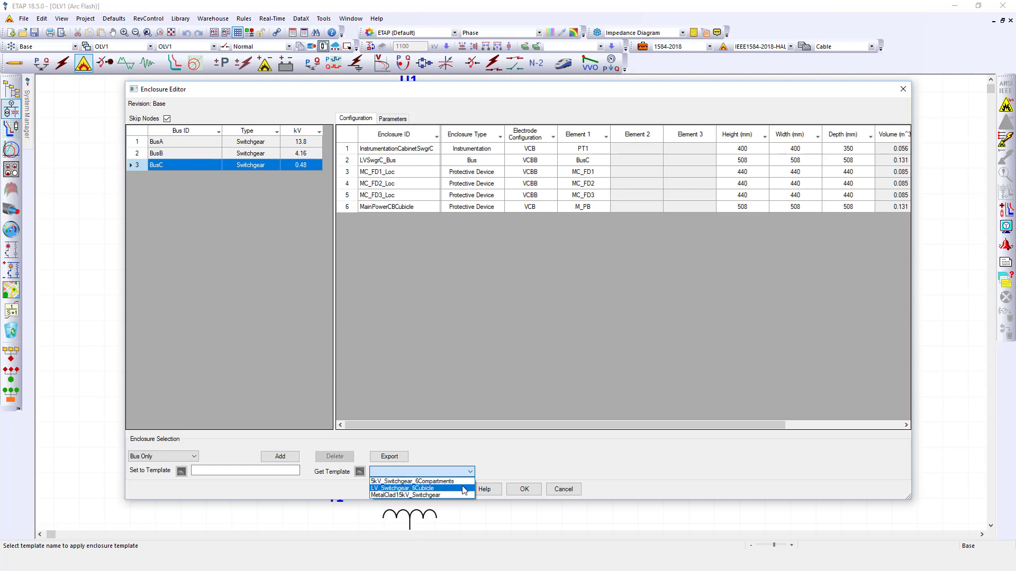
click(464, 488)
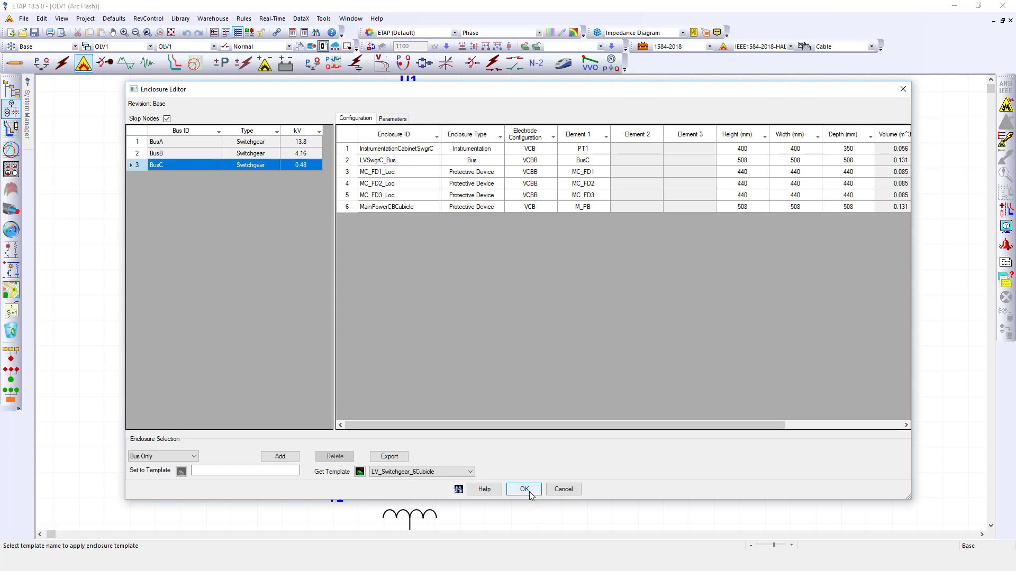
click(562, 489)
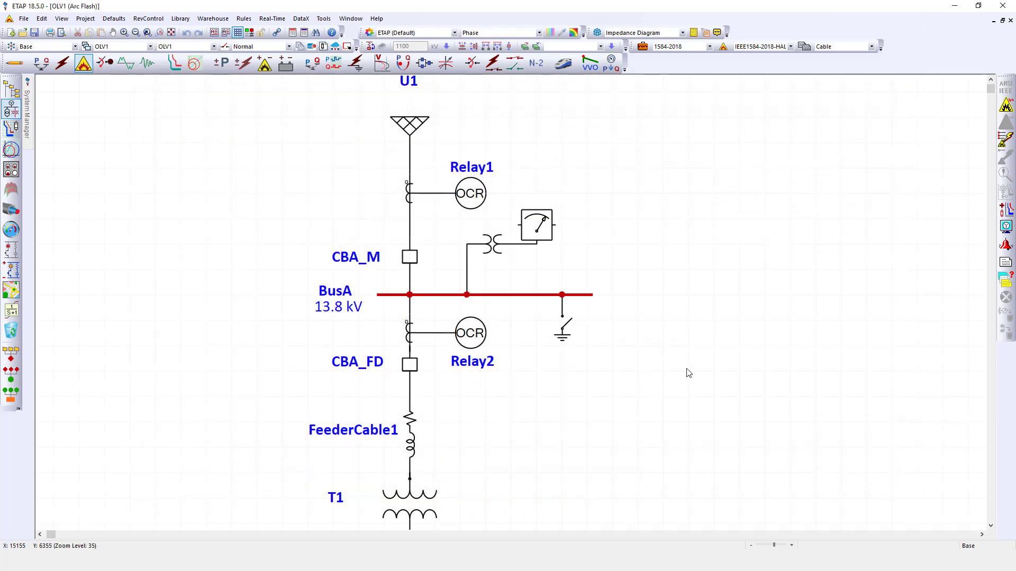
- Run study macro Macro1 with Scenario1 and Scenario2 in the Study Wizard, and close the wizard once both are completed
scroll(688, 373, down, 3)
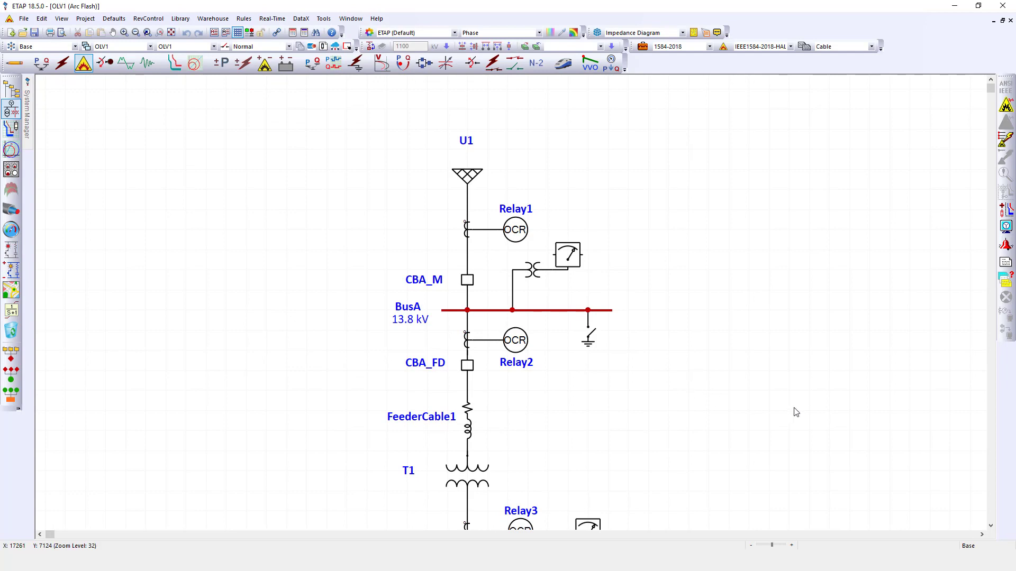
mouse_move(820, 411)
mouse_down()
mouse_move(790, 365)
mouse_move(709, 287)
mouse_up()
drag(767, 328, 713, 284)
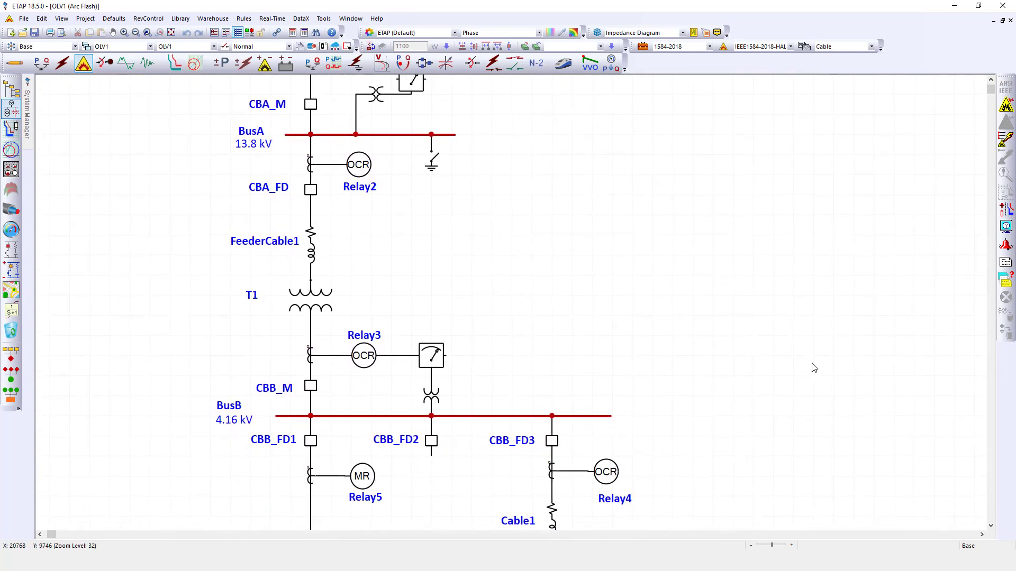
click(11, 374)
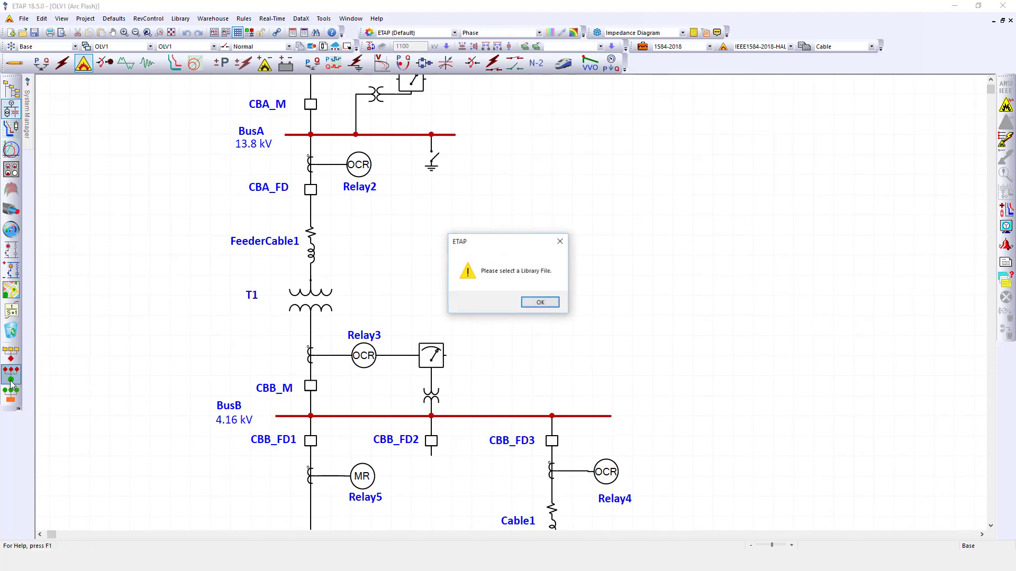
click(534, 305)
double_click(459, 228)
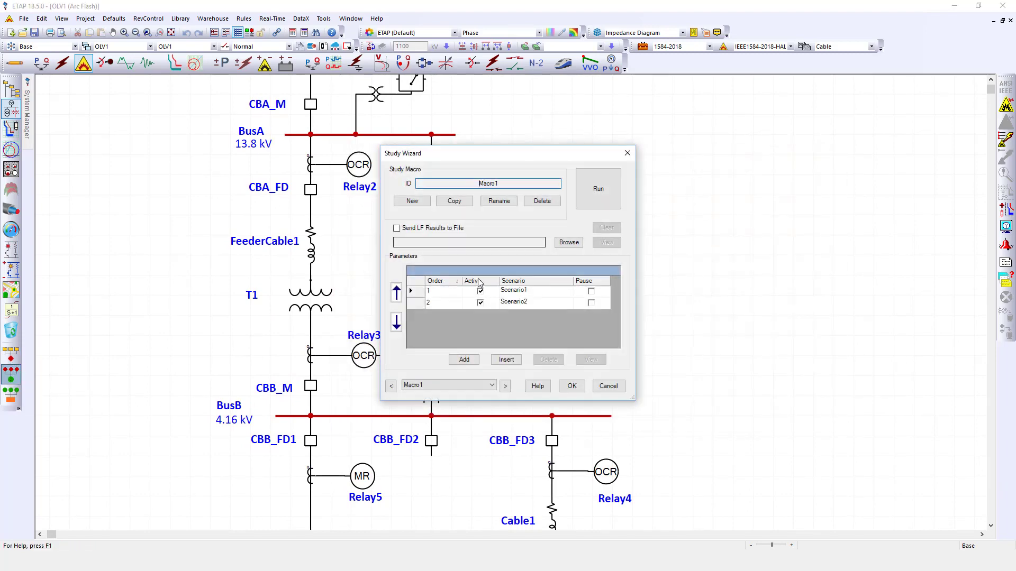
click(600, 200)
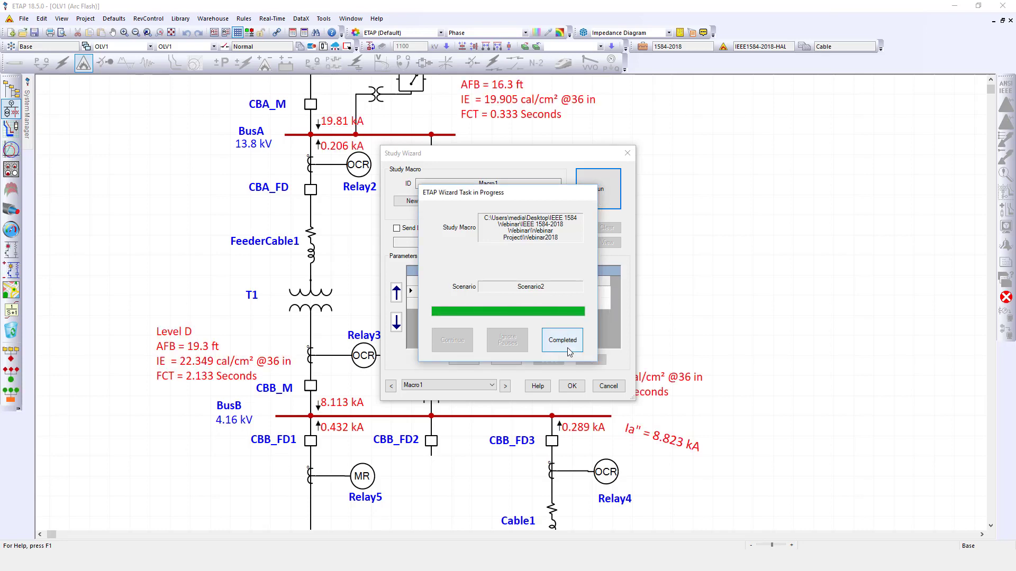
click(569, 351)
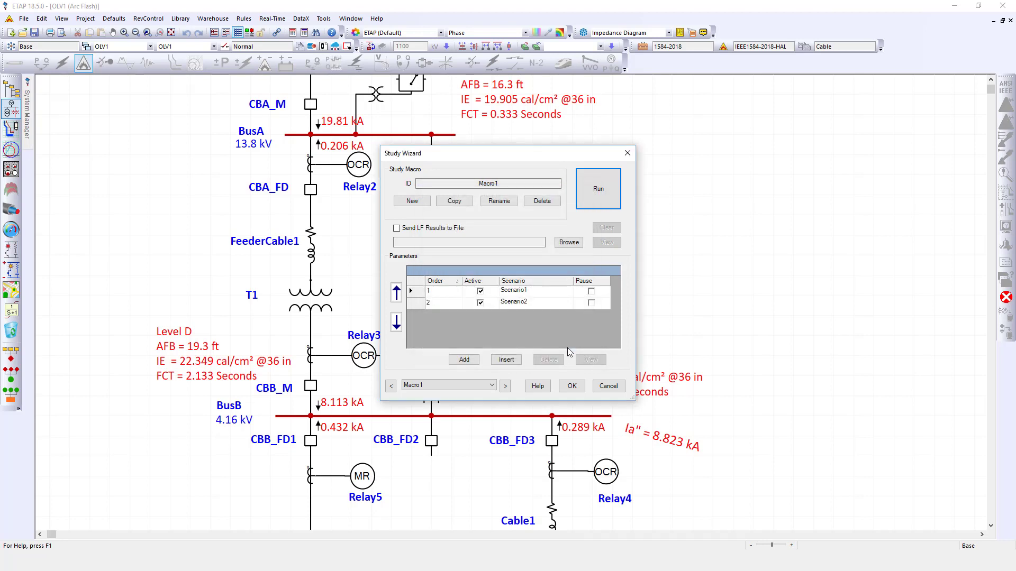
click(572, 386)
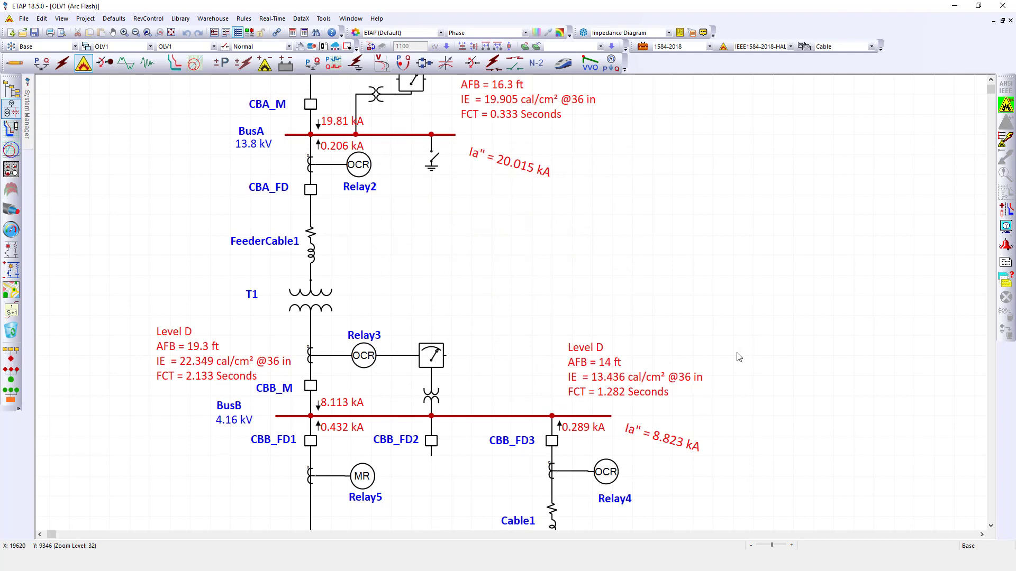
- Examine the arc flash boundary, incident energy, fault clearing time and arcing current annotations around BusA and BusB on the one-line diagram
mouse_move(688, 190)
mouse_down()
mouse_move(710, 302)
mouse_move(795, 347)
mouse_move(809, 324)
mouse_move(789, 301)
mouse_up()
mouse_move(859, 352)
mouse_down()
mouse_move(843, 302)
mouse_move(844, 311)
mouse_up()
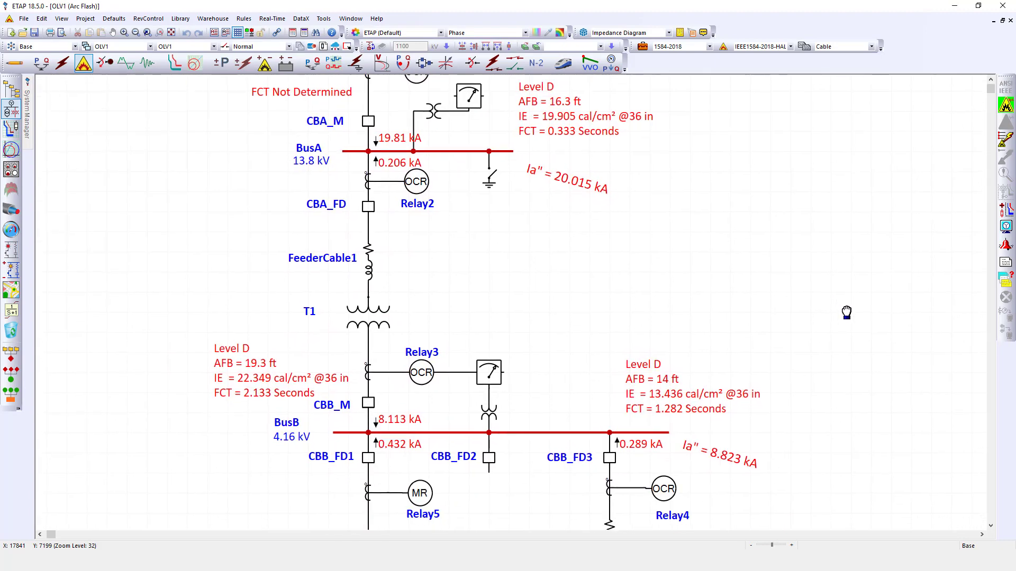
drag(873, 421, 854, 374)
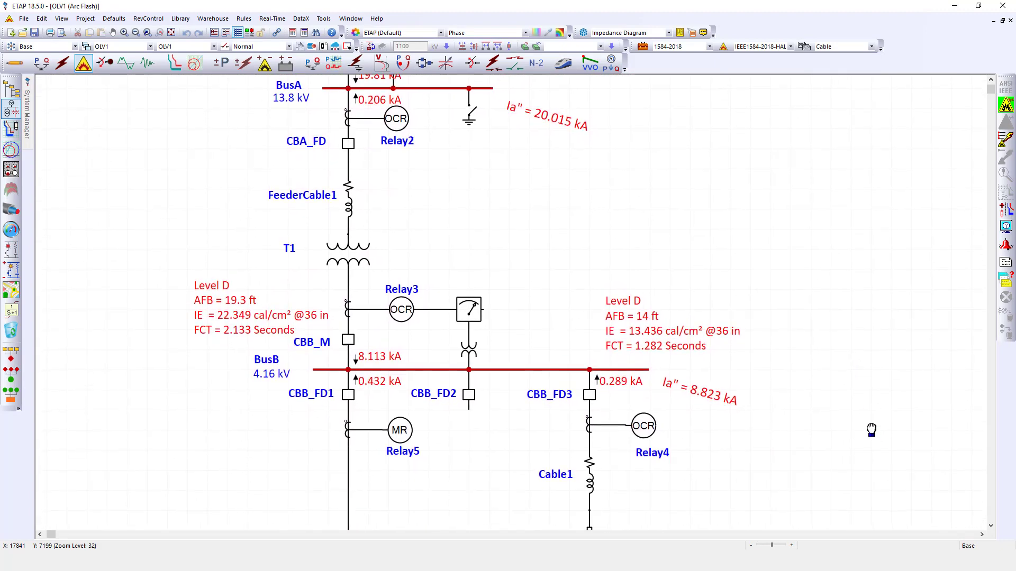
scroll(871, 427, up, 5)
scroll(844, 411, up, 2)
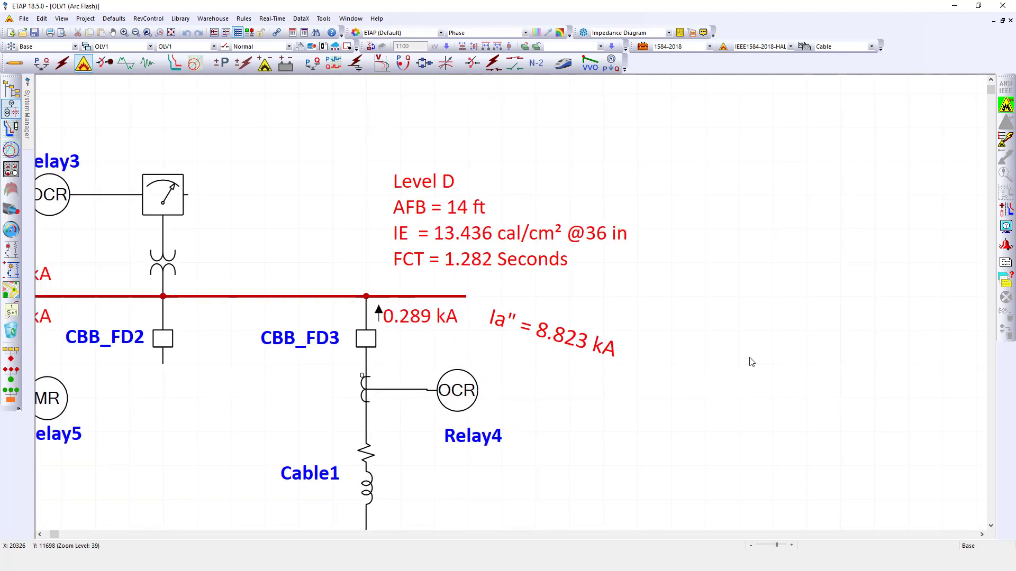
drag(681, 325, 905, 306)
drag(805, 335, 860, 351)
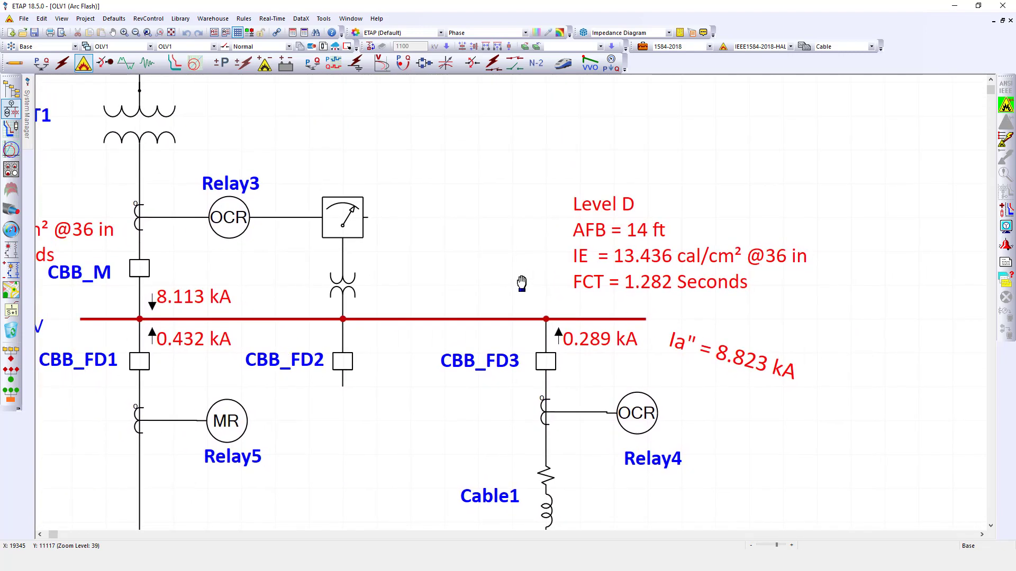
drag(519, 283, 719, 305)
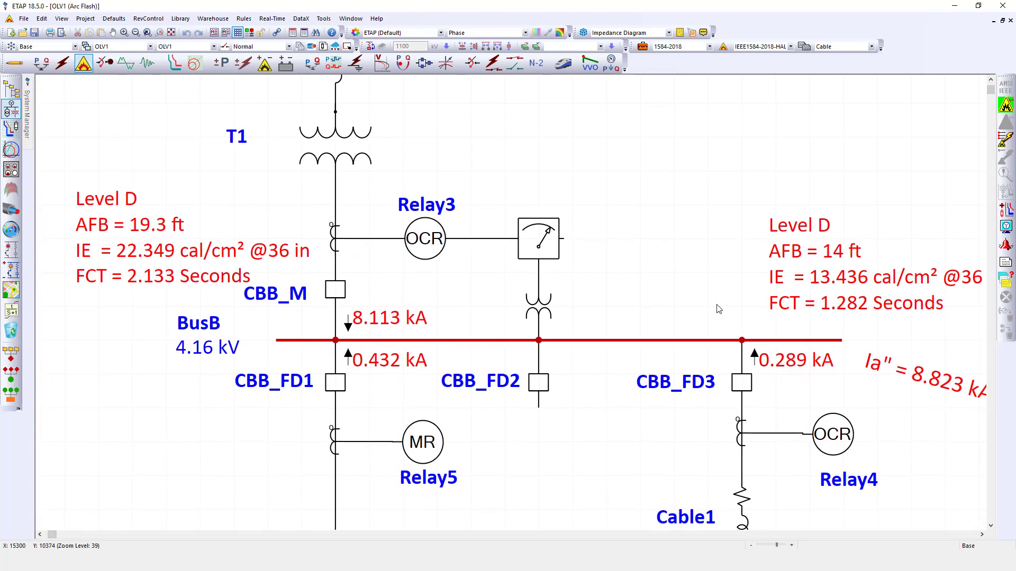
drag(911, 451, 748, 420)
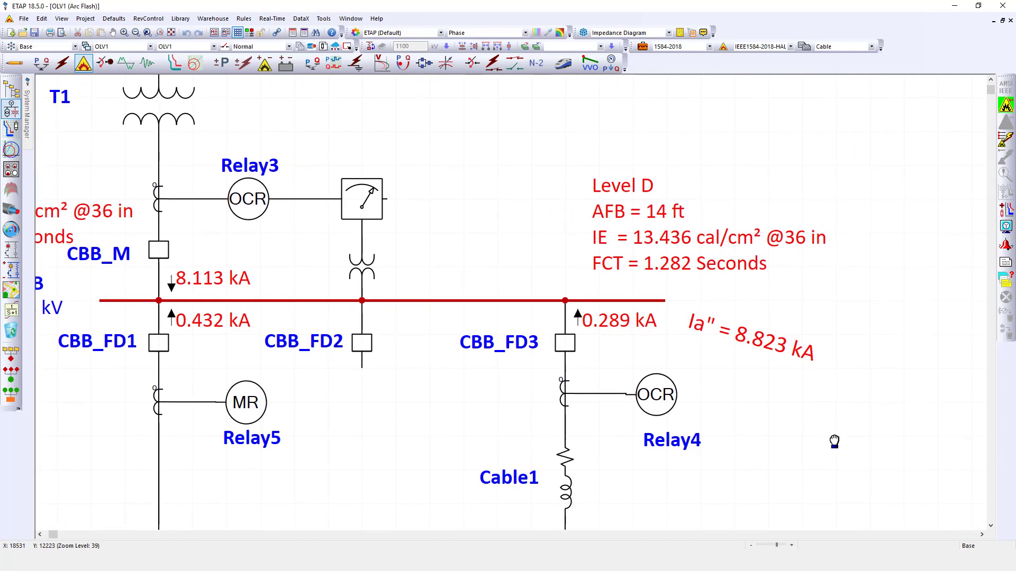
drag(835, 444, 766, 401)
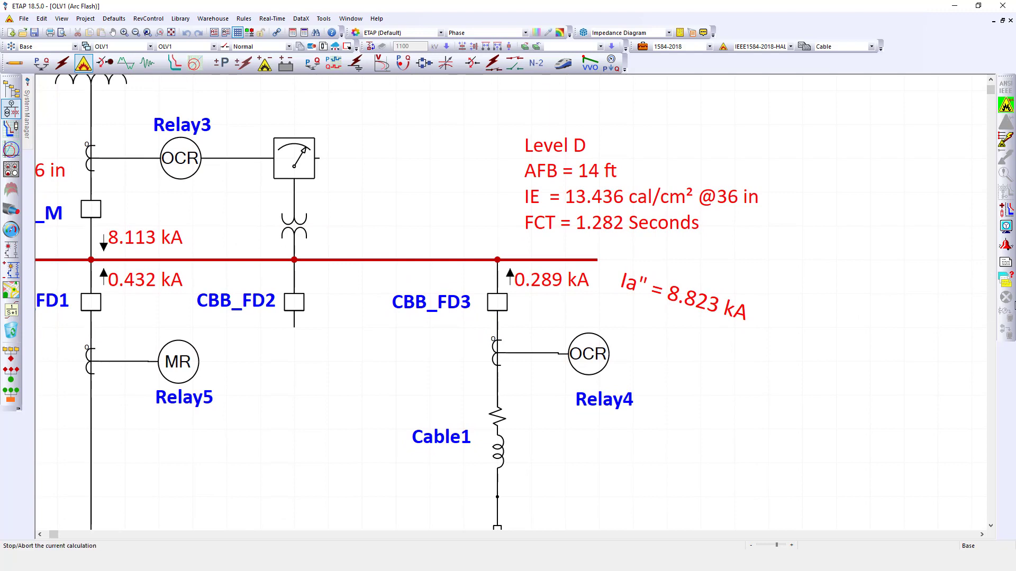
- Open the Arc Flash Result Analyzer, move it clear of the window edge and enlarge it to show more result columns
click(1006, 284)
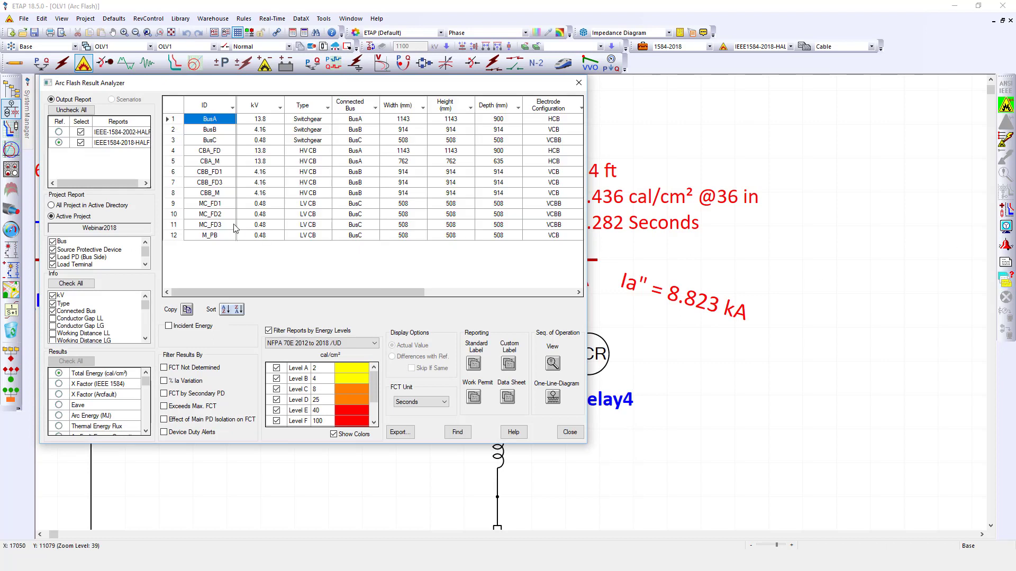
drag(316, 85, 449, 84)
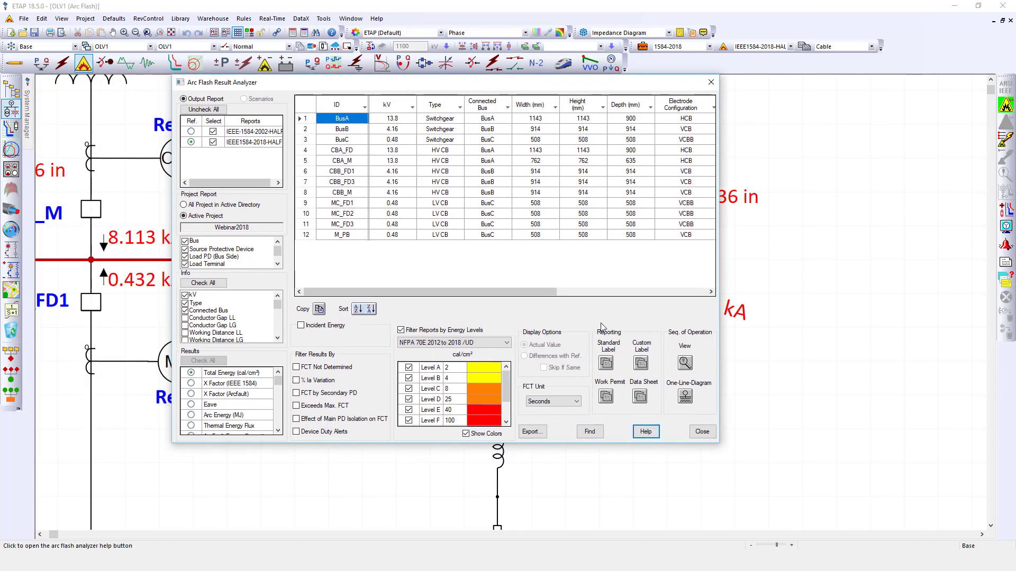
drag(774, 473, 854, 497)
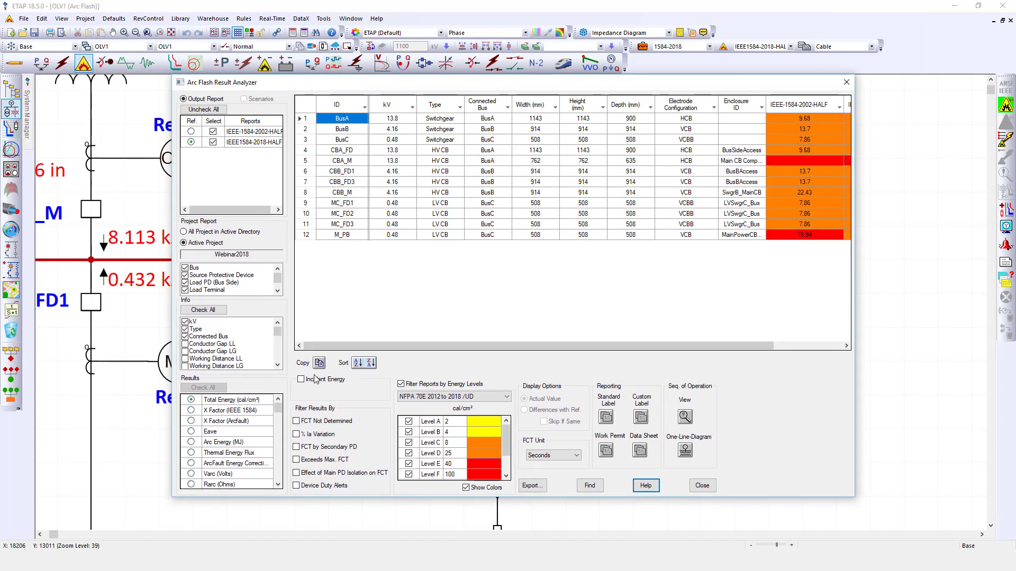
key(Tab)
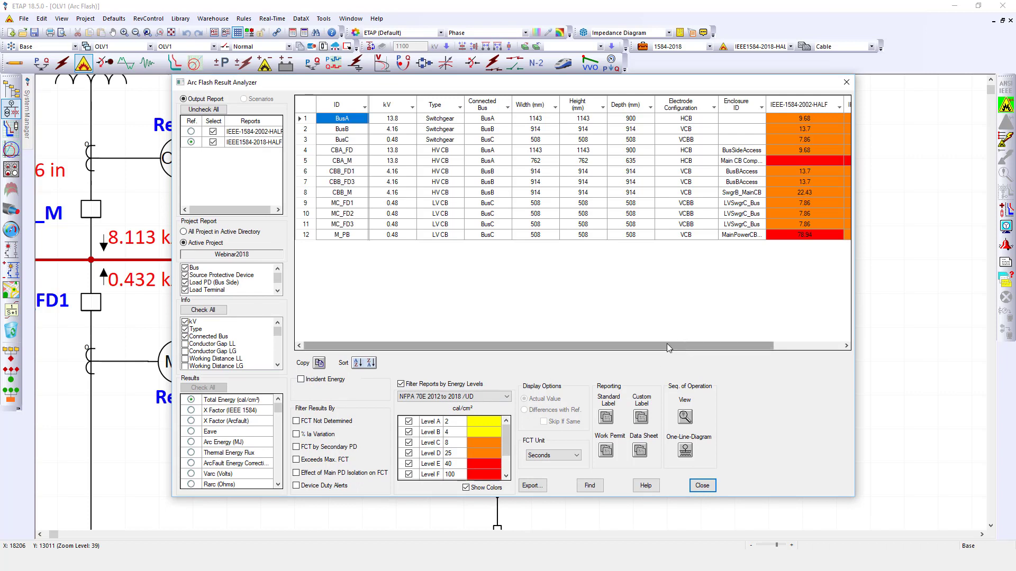
- Compare the IEEE-1584-2002-HALF and IEEE1584-2018-HALF total energy results for BusA, BusB, BusC and CBA_FD
drag(667, 347, 667, 348)
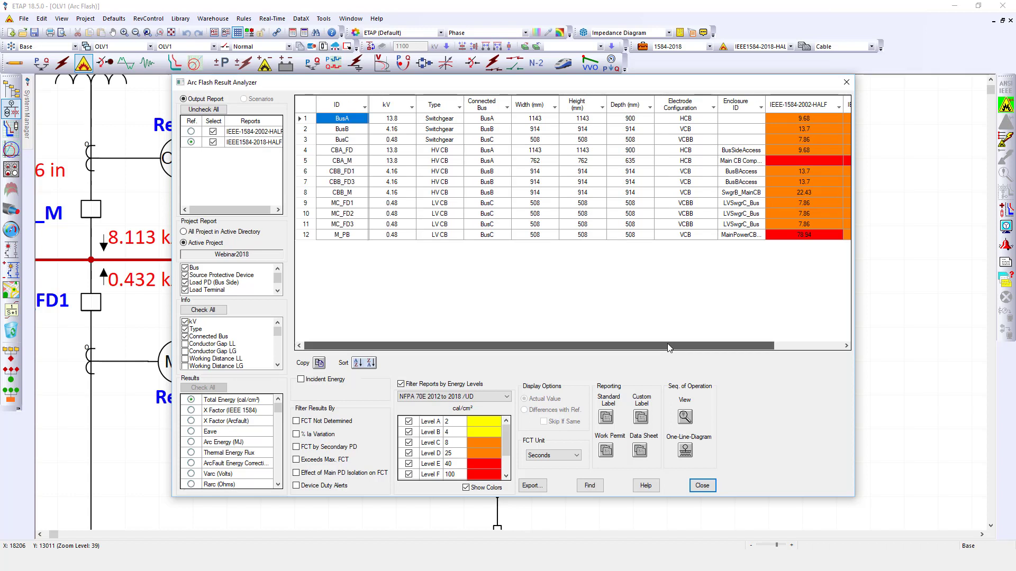
drag(667, 345, 669, 344)
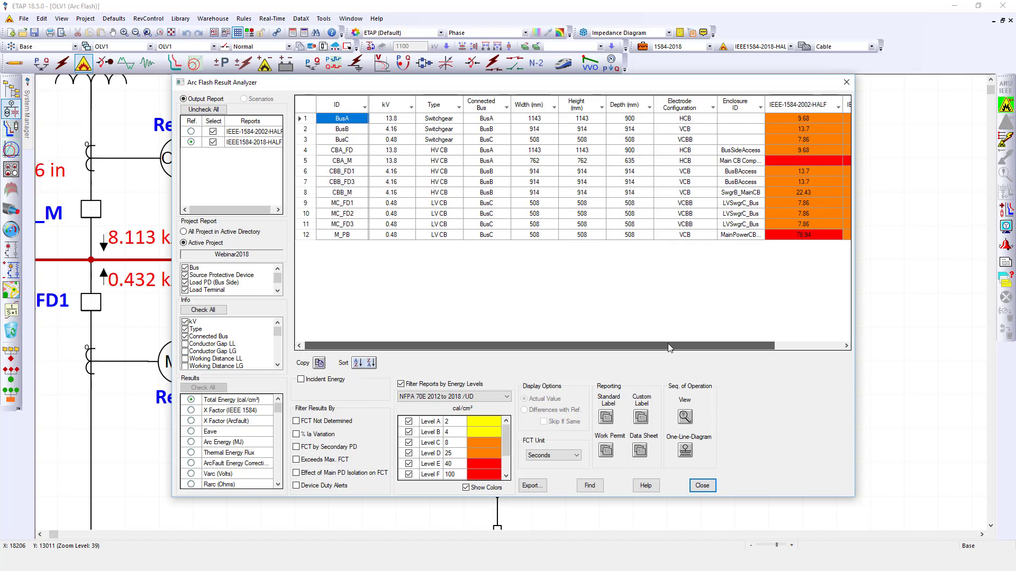
drag(668, 344, 745, 352)
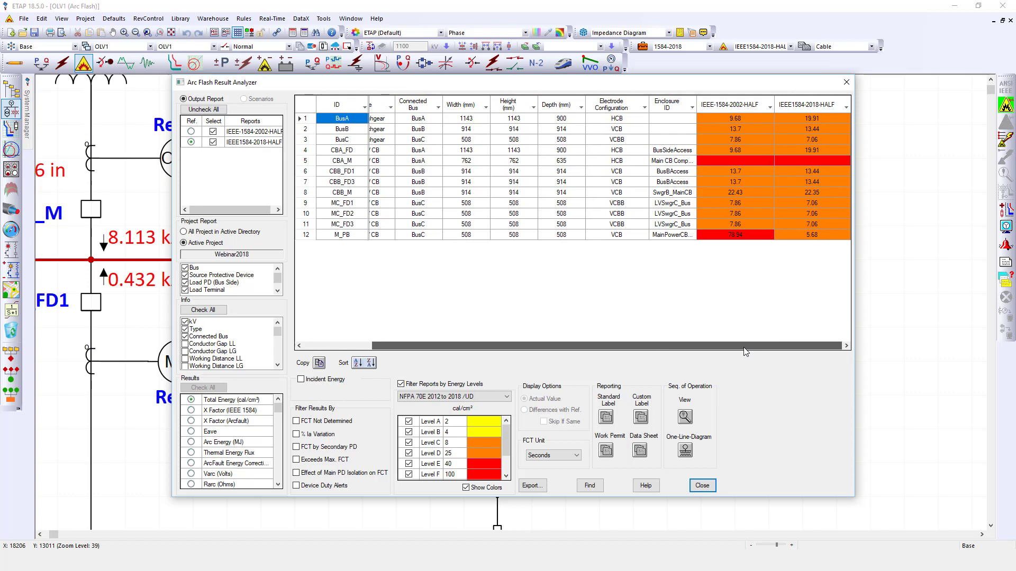
drag(745, 352, 747, 347)
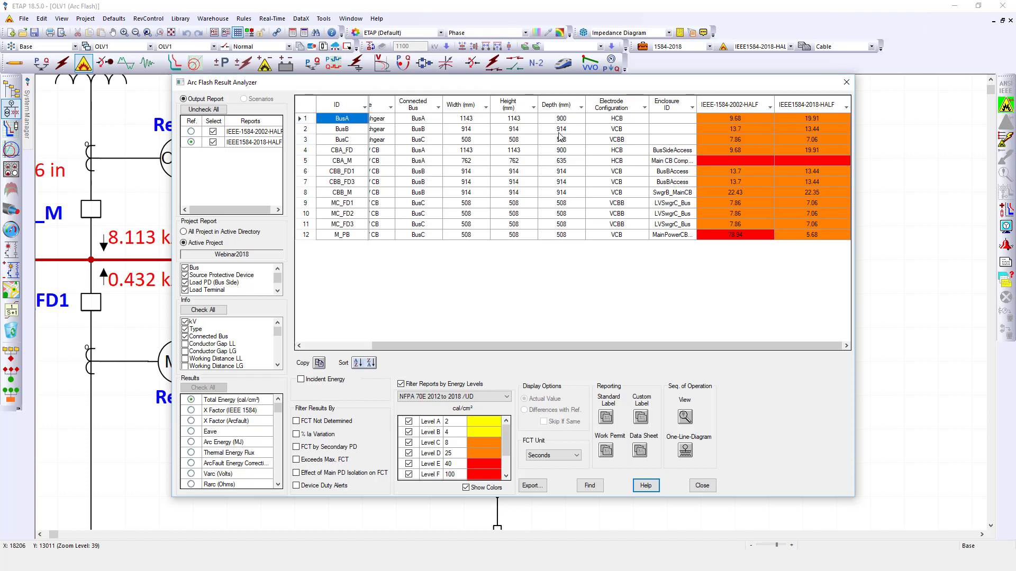
click(750, 119)
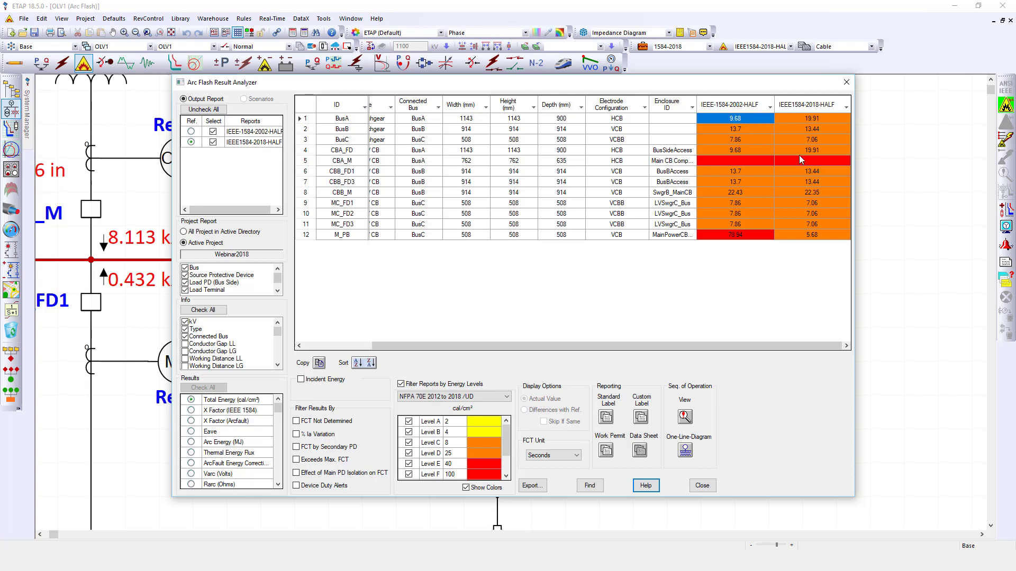
click(823, 118)
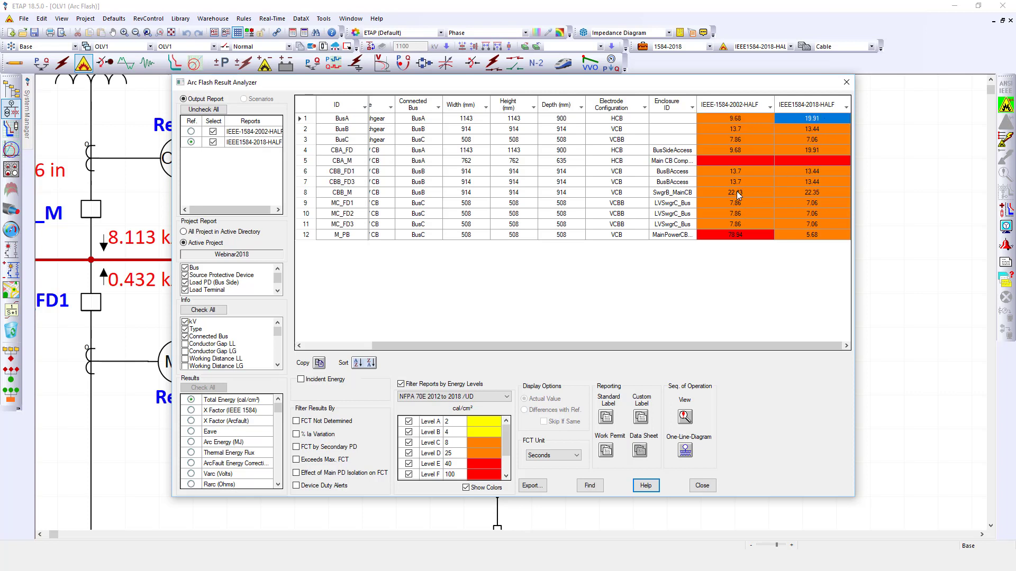
click(744, 129)
click(831, 129)
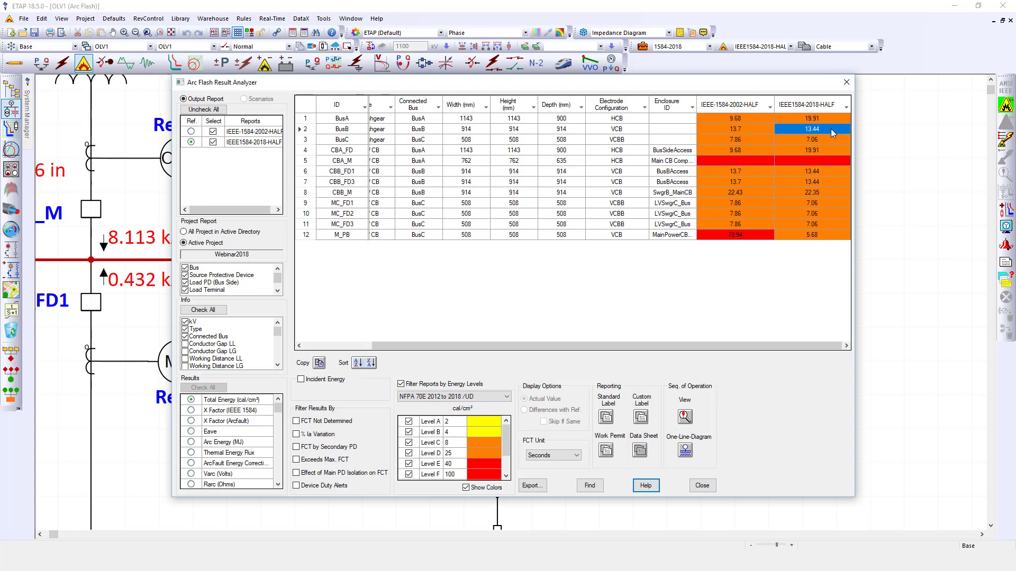
click(754, 140)
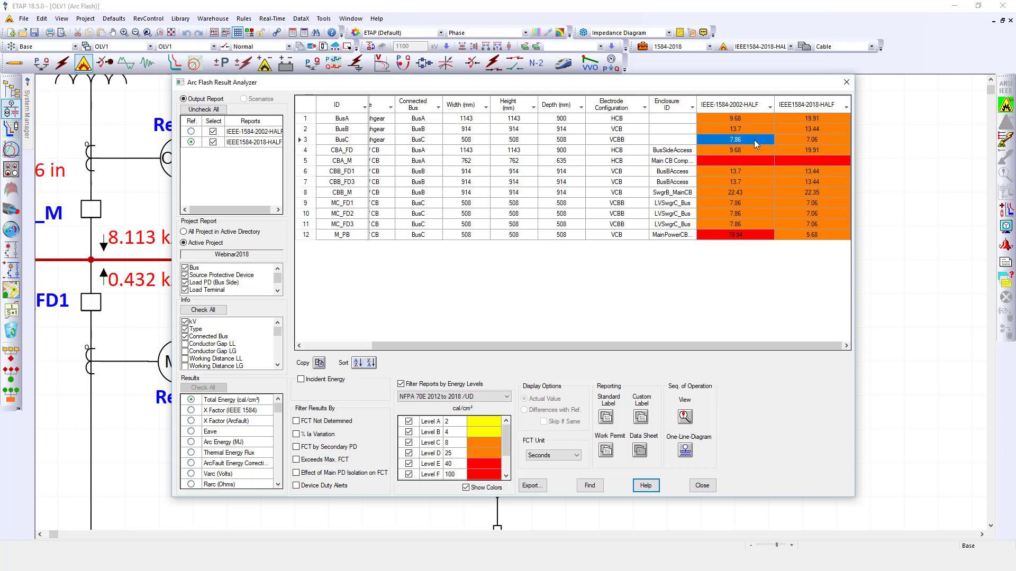
click(829, 138)
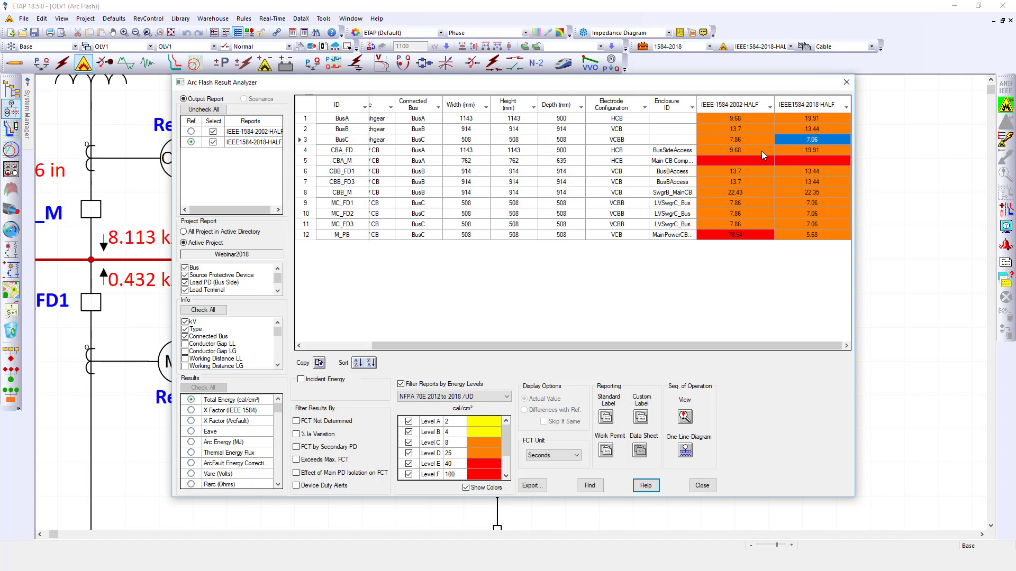
click(761, 151)
click(826, 150)
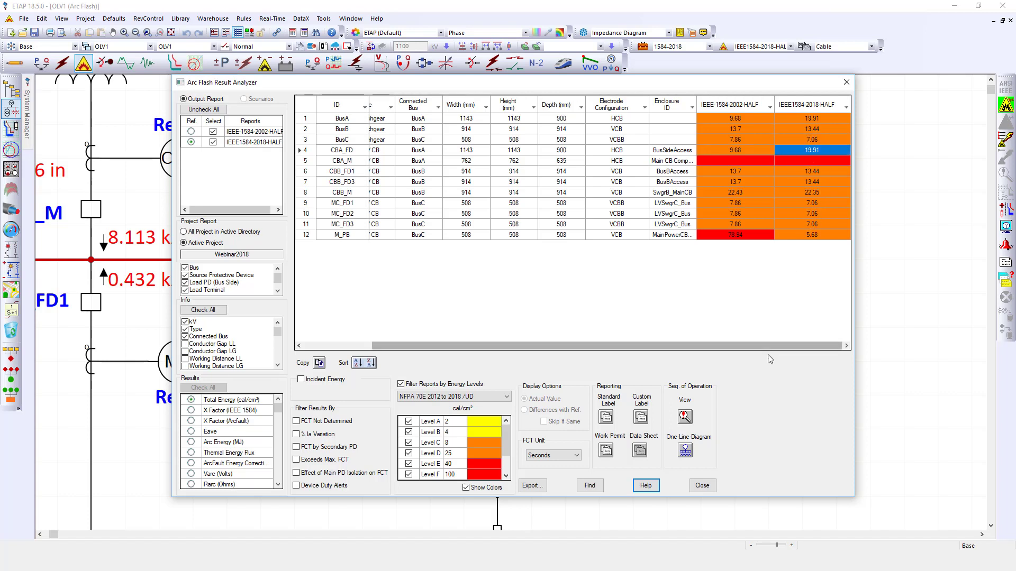
- Widen the Enclosure ID column to fit its full names, and check CBA_FD's enclosure ID and electrode configuration
double_click(697, 103)
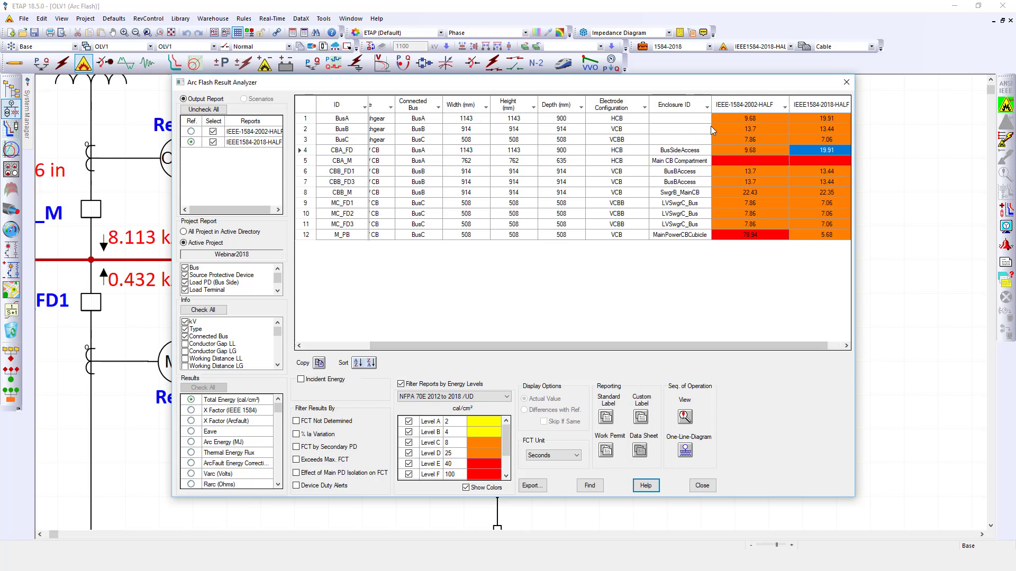
click(698, 154)
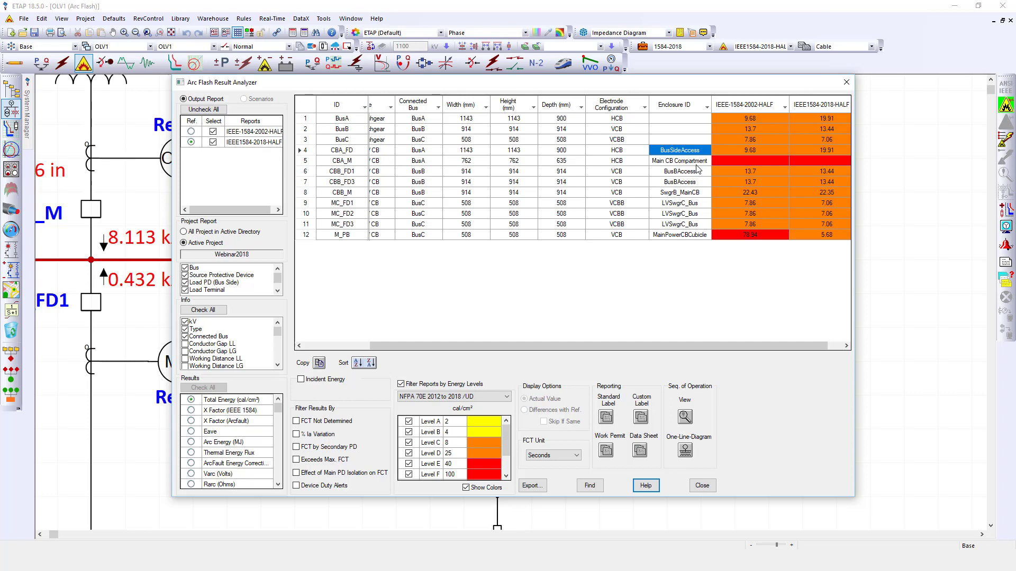
click(630, 153)
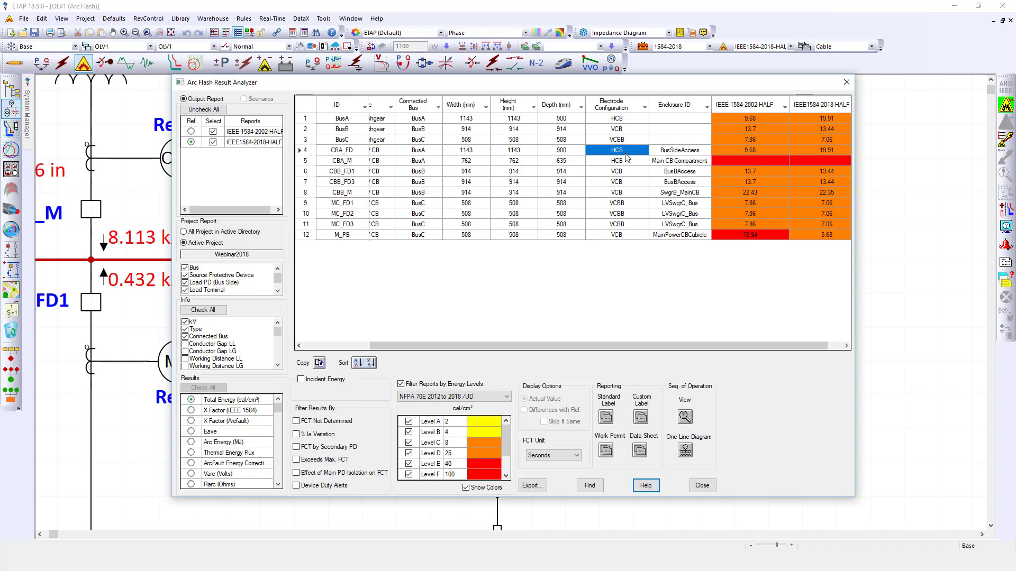
- Check CBA_FD's IEEE1584-2018-HALF energy, review the kV and equipment type columns, and close the Arc Flash Result Analyzer
click(823, 151)
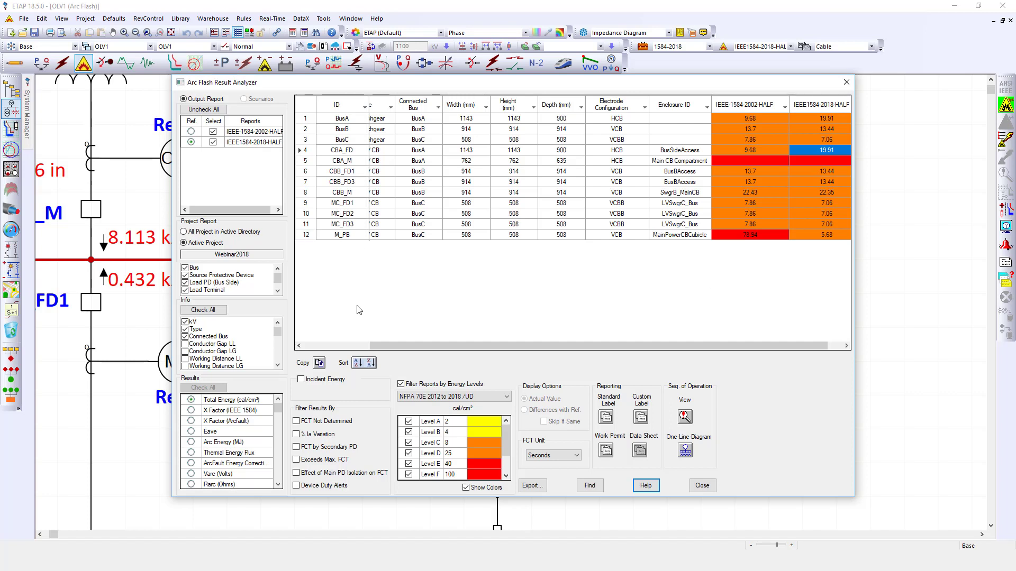
drag(460, 348, 370, 350)
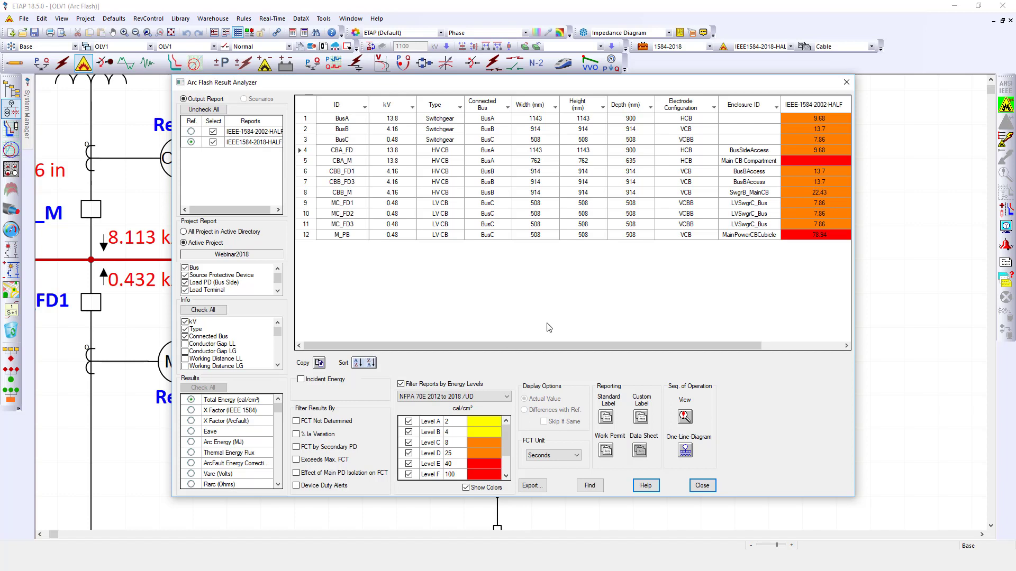
click(849, 83)
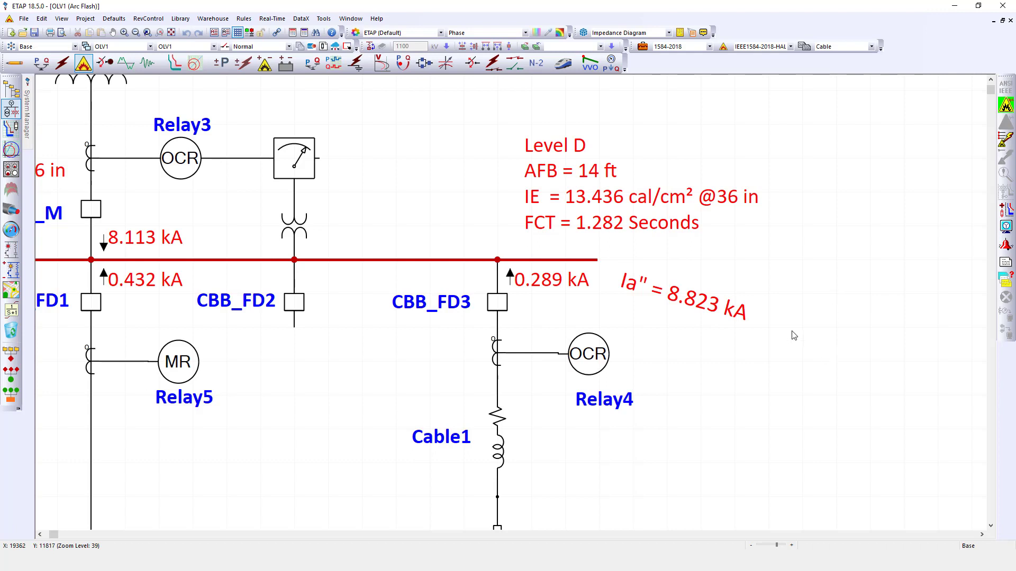
- Open the Power and AF Calculator on its AC arc flash calculation, move it near the diagram's middle and show the numeric results
click(292, 35)
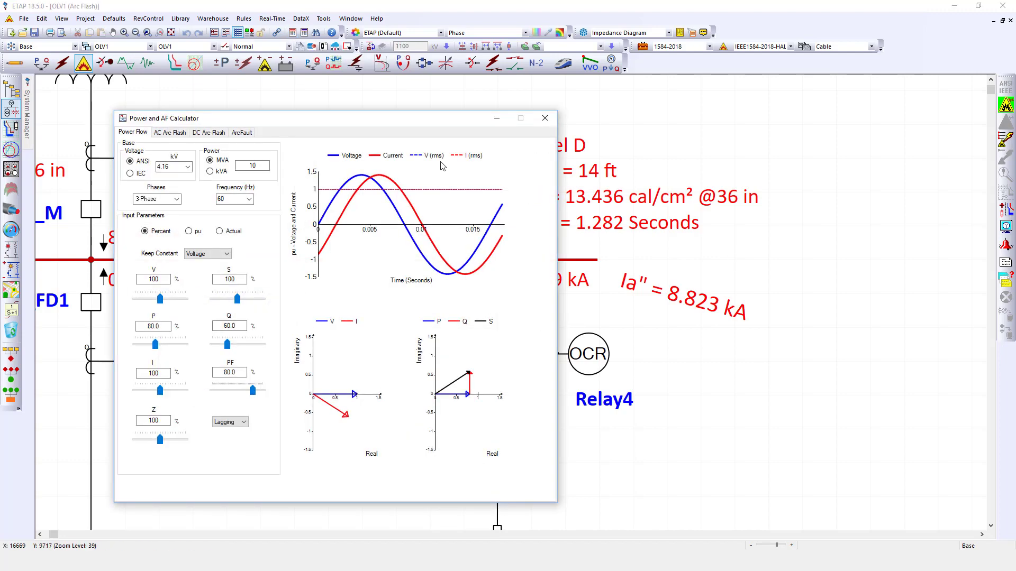
click(171, 133)
drag(276, 119, 499, 101)
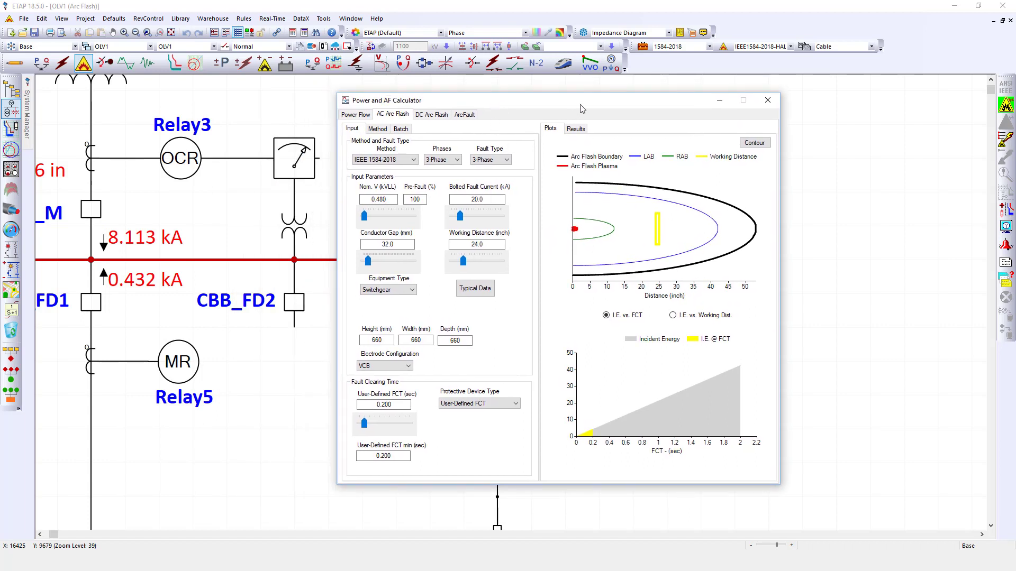
drag(584, 109, 588, 112)
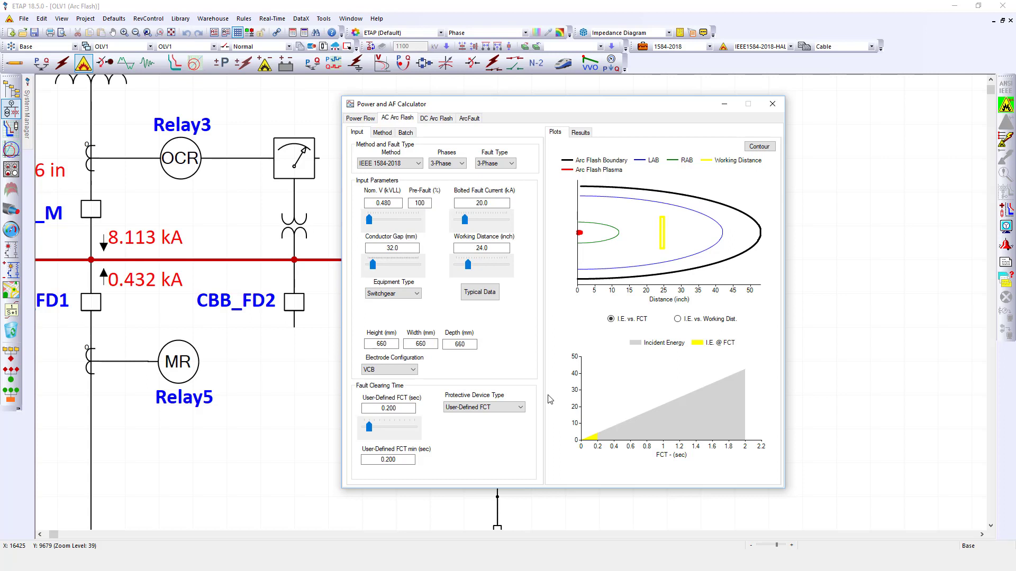
click(581, 133)
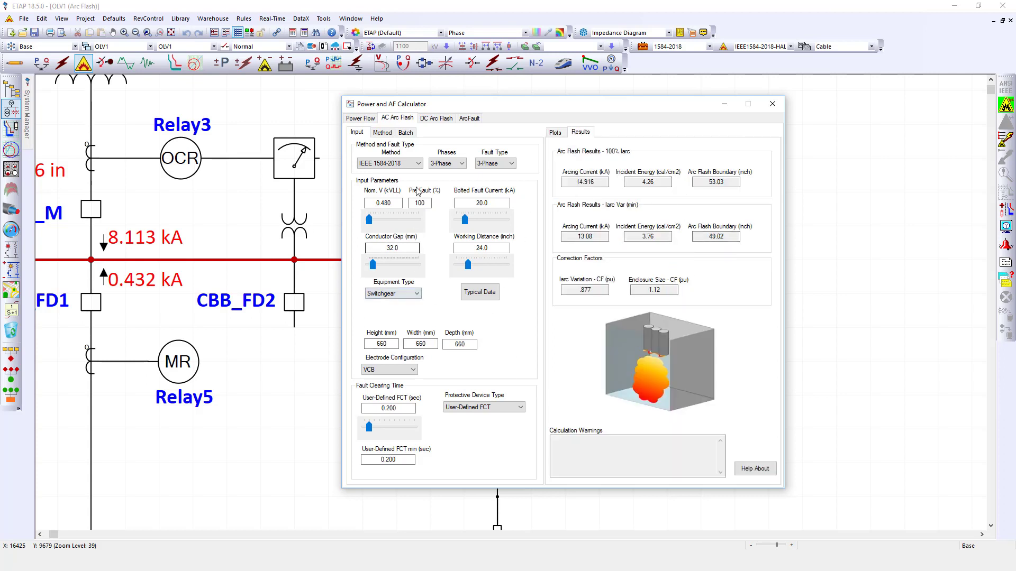
- Compare the calculated results under the IEEE 1584-2002 method with those under IEEE 1584-2018, leaving the method at IEEE 1584-2018
click(418, 163)
click(410, 180)
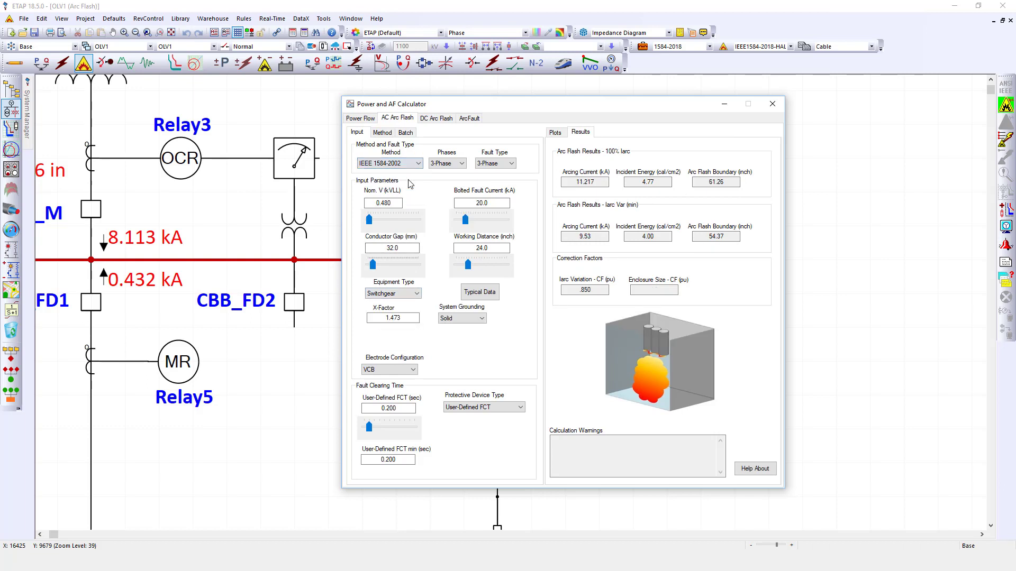
key(Tab)
click(502, 205)
click(496, 249)
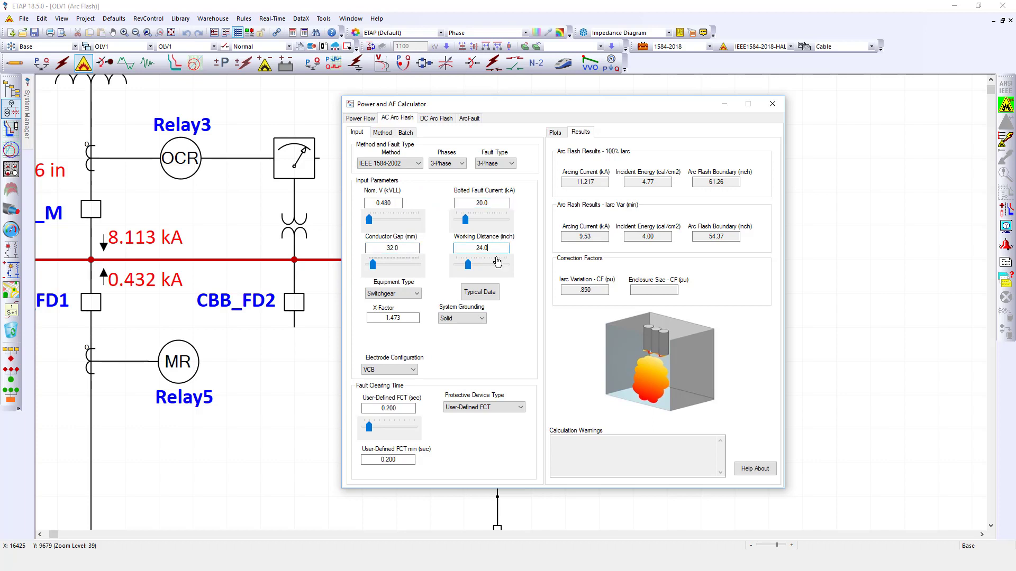
click(652, 183)
click(412, 163)
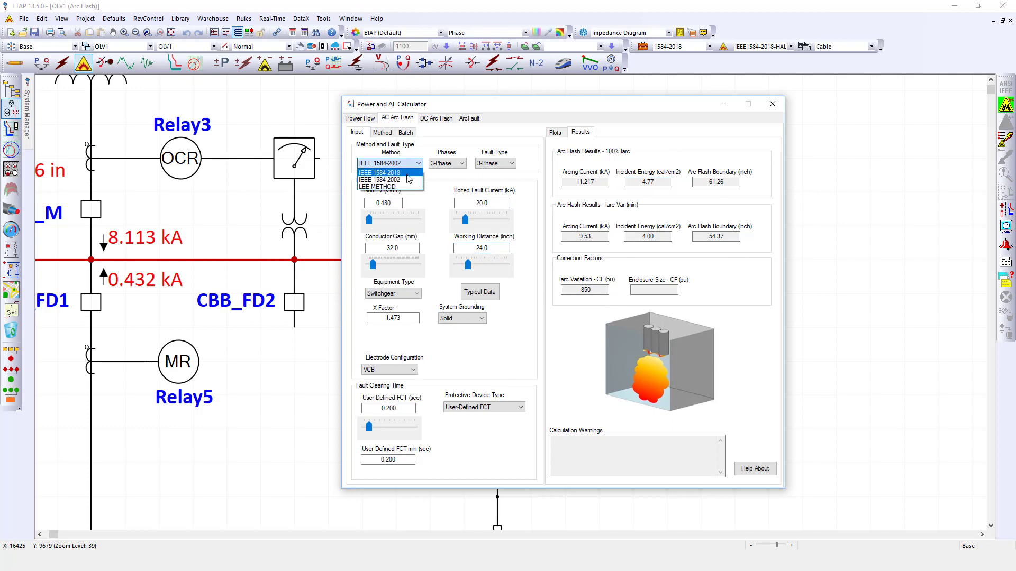
click(409, 173)
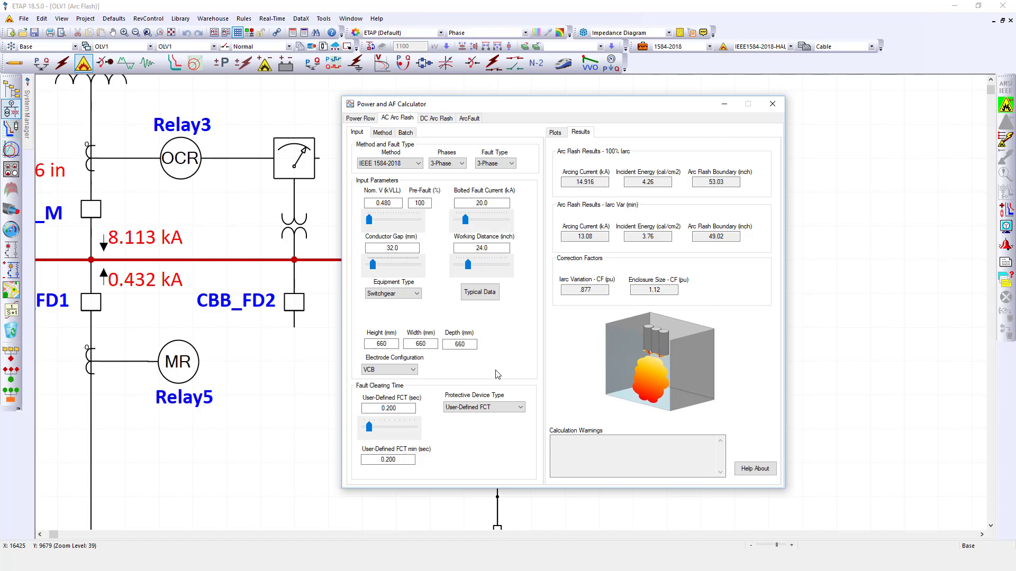
- Try the VCBB, HCB, VOA and HOA electrode configurations to compare their results, and leave the configuration set to HCB
click(411, 370)
click(402, 386)
click(410, 370)
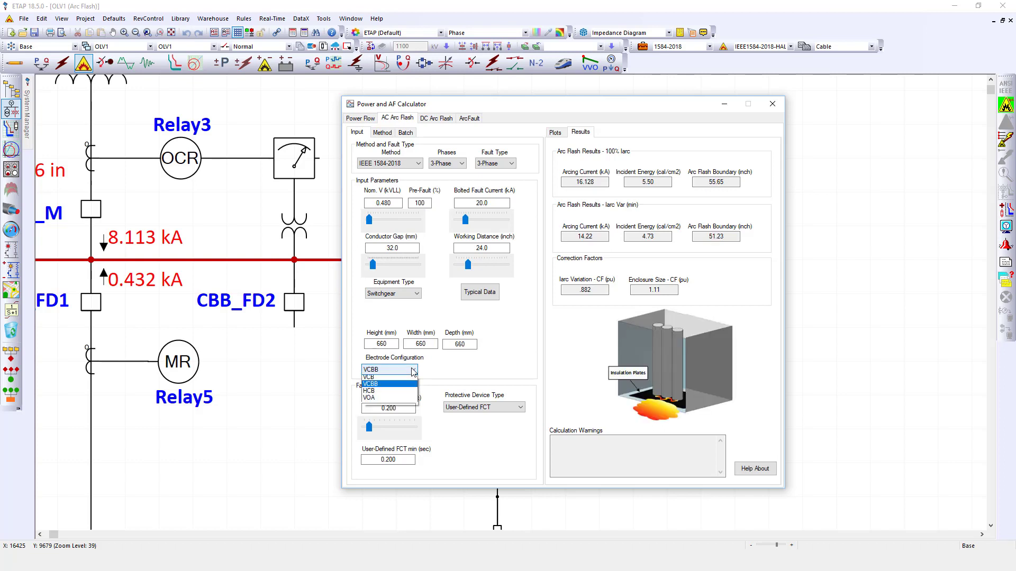
click(404, 393)
click(410, 370)
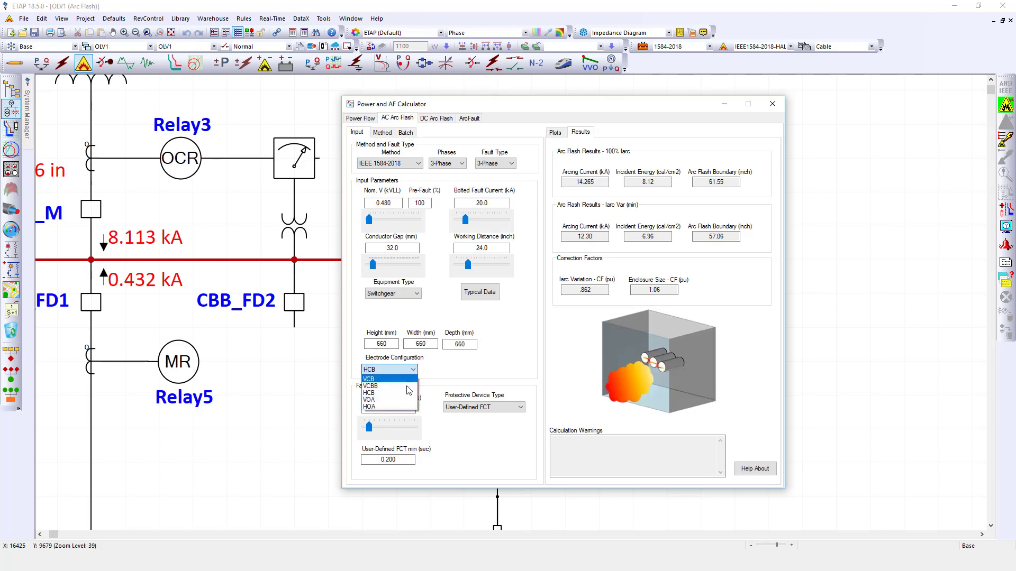
click(407, 400)
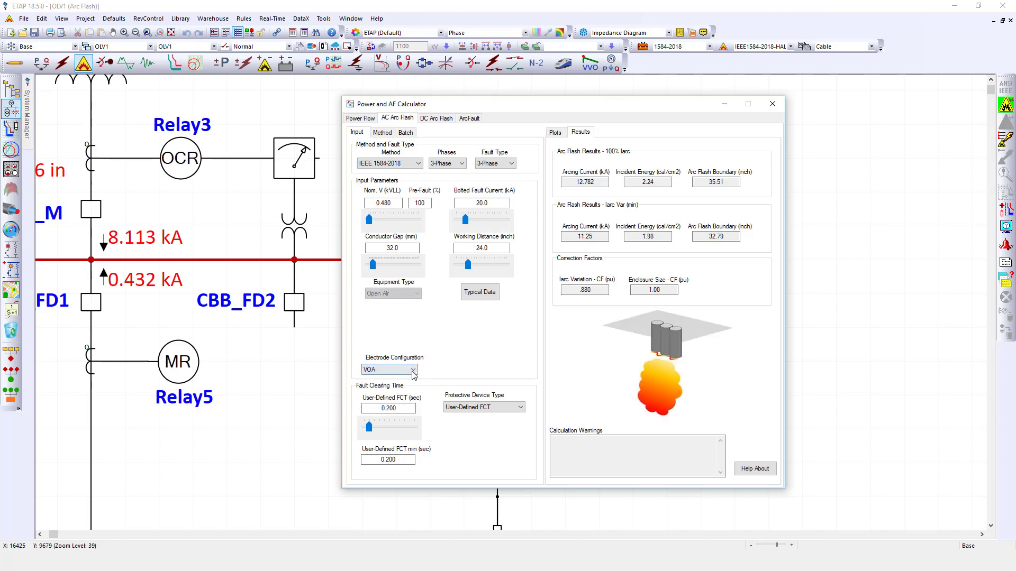
click(411, 369)
click(407, 407)
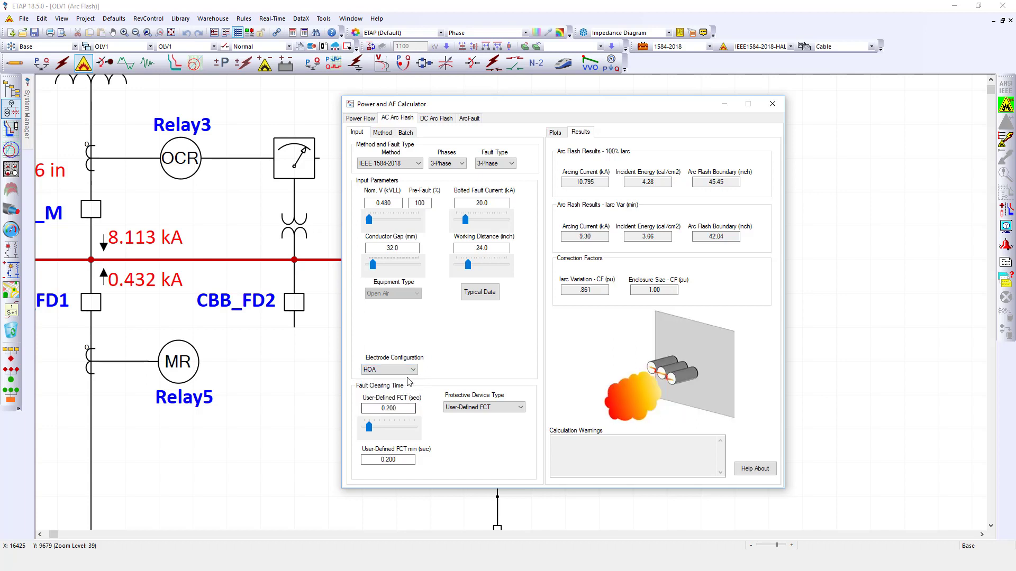
click(411, 372)
click(404, 393)
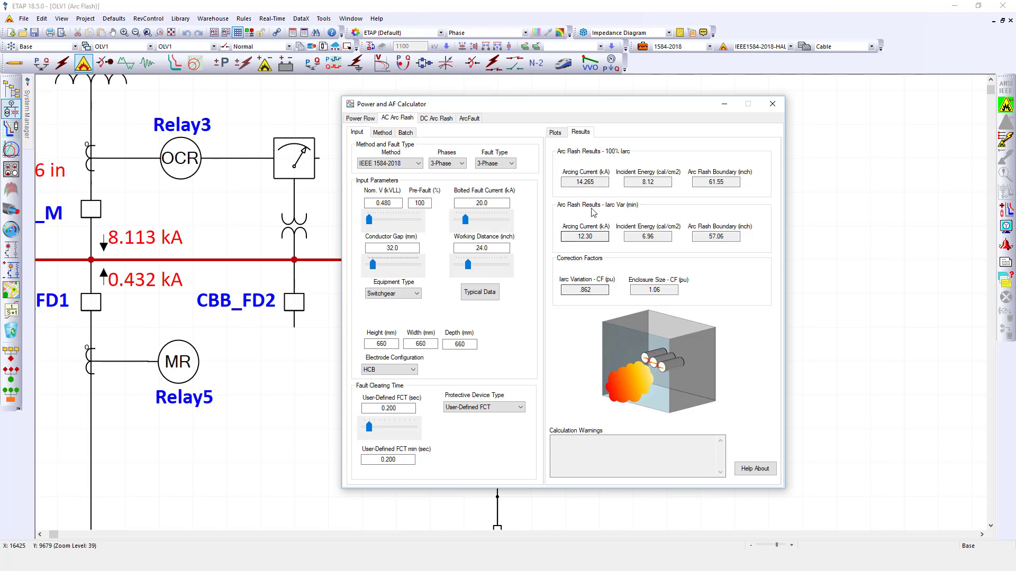
- Show the arc flash plots, try a working distance of 62 inches, set it to 22 inches and view the energy contour
click(556, 133)
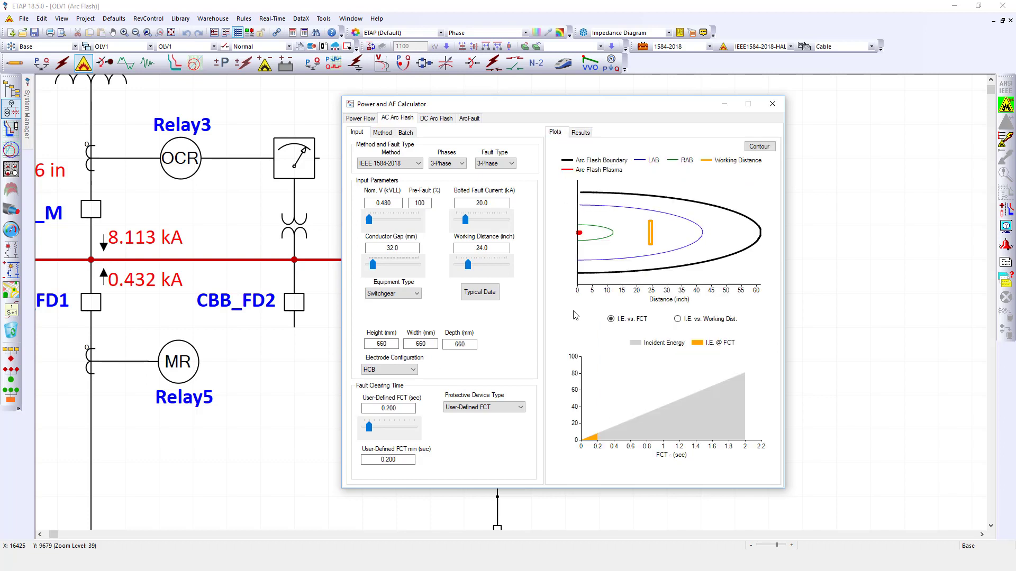
drag(468, 265, 491, 273)
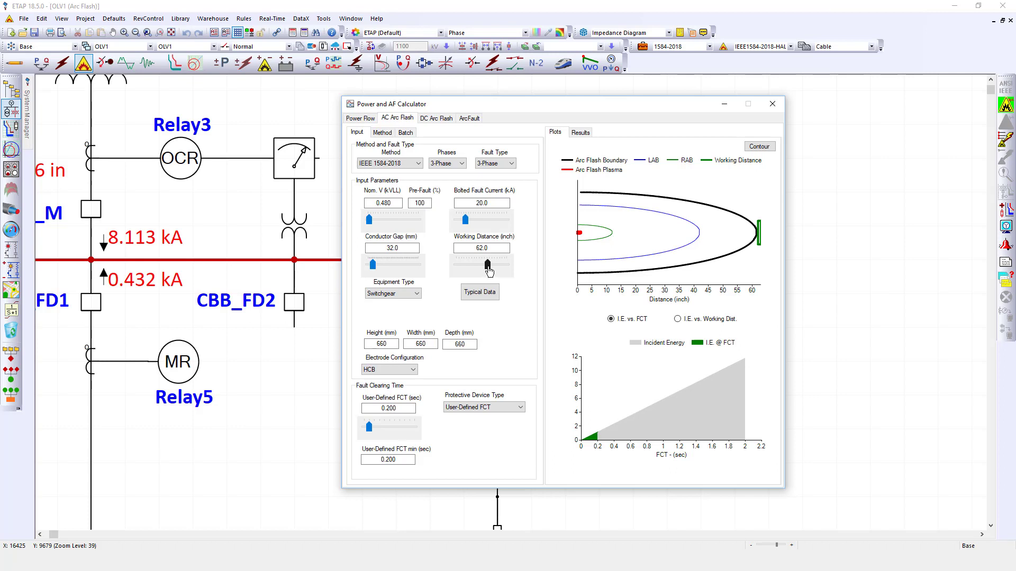
drag(488, 271, 467, 271)
click(764, 150)
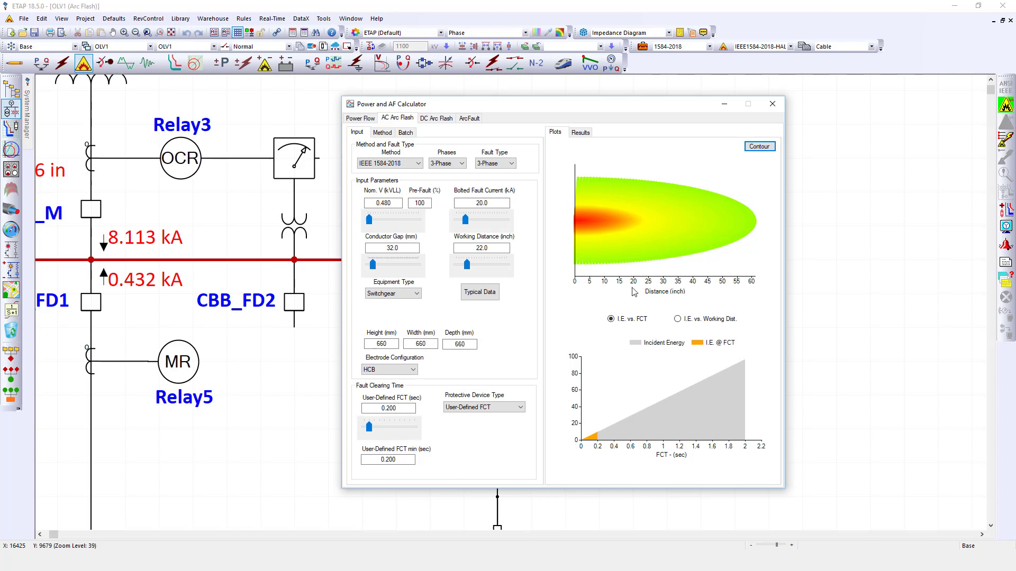
- Check the incident energy versus working distance plot, return to the fault clearing time plot and set the user-defined FCT to 1.040 seconds
click(686, 320)
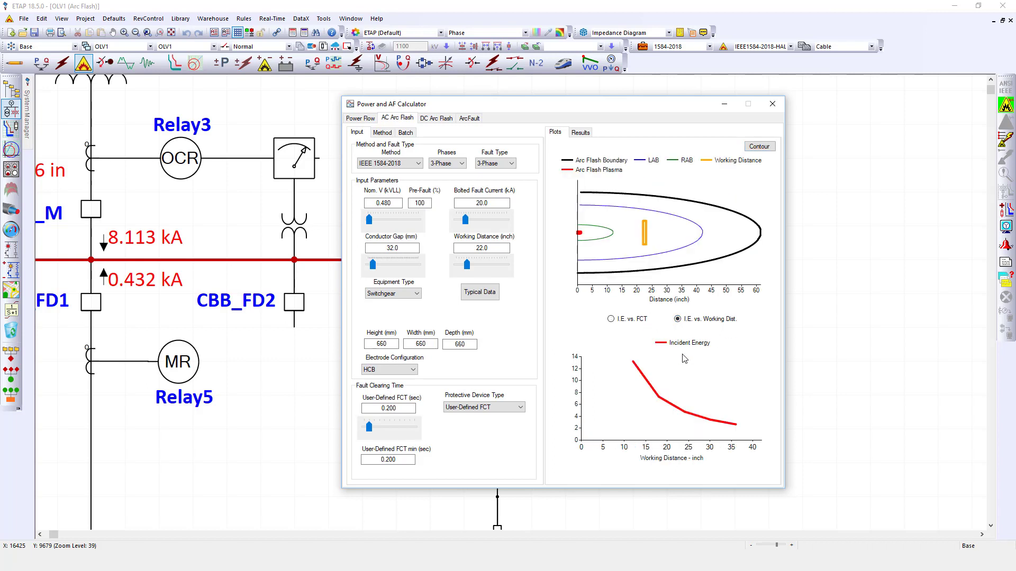
click(629, 320)
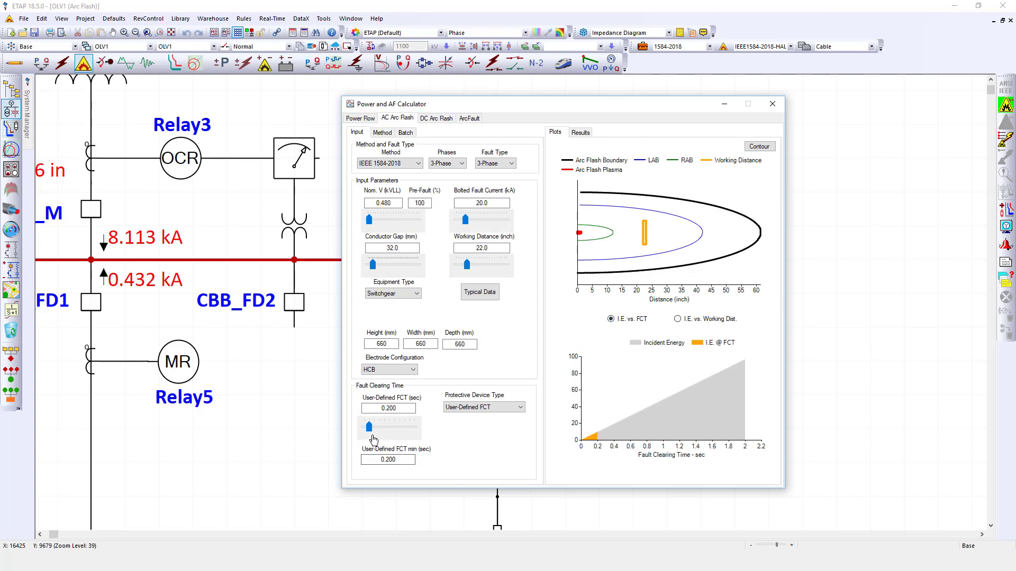
drag(369, 434, 391, 435)
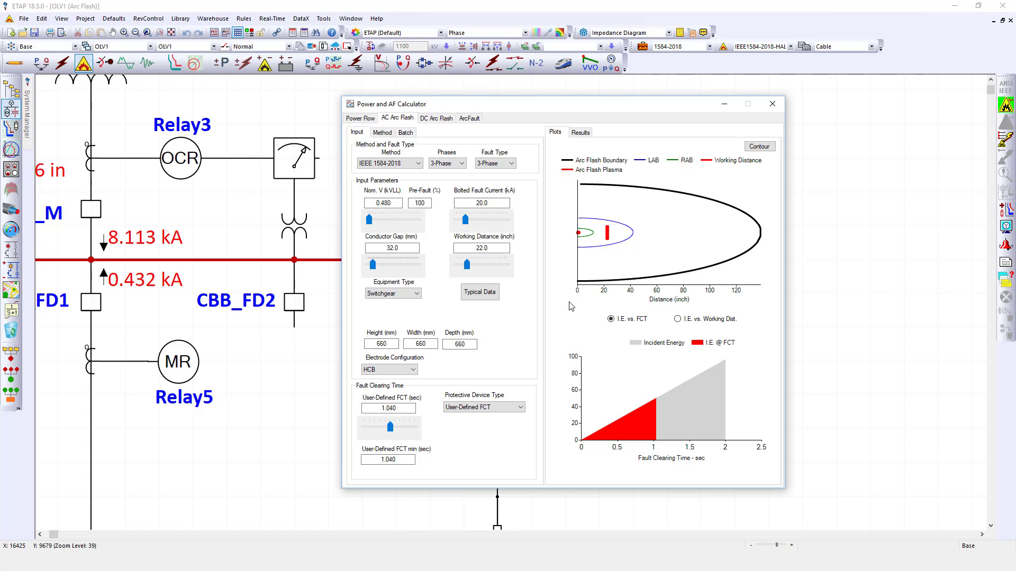
- Alternate the electrode material between Copper and Aluminum, leave it on Aluminum, and check the 3-phase to 1-phase correction factor
click(390, 134)
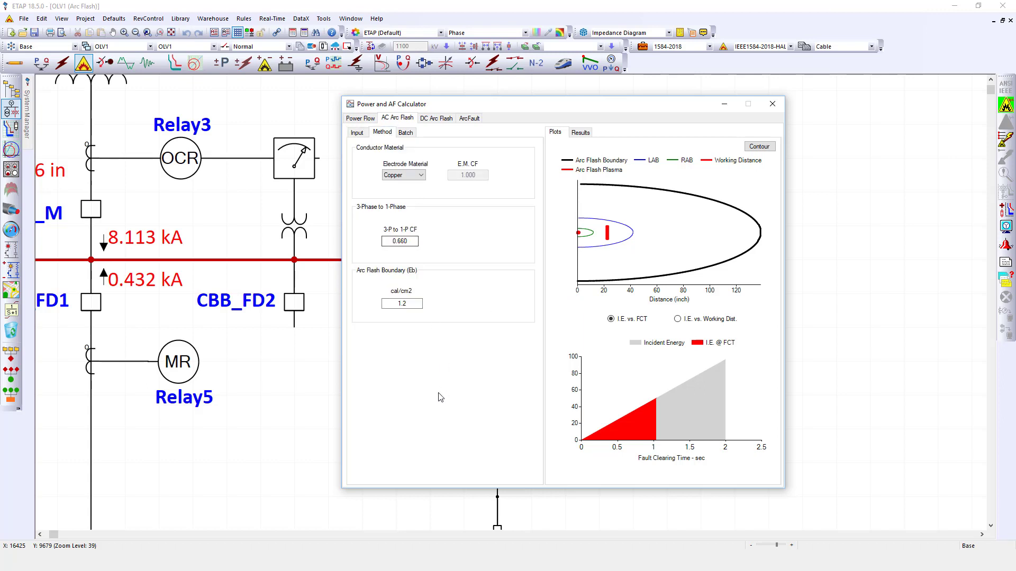
click(423, 176)
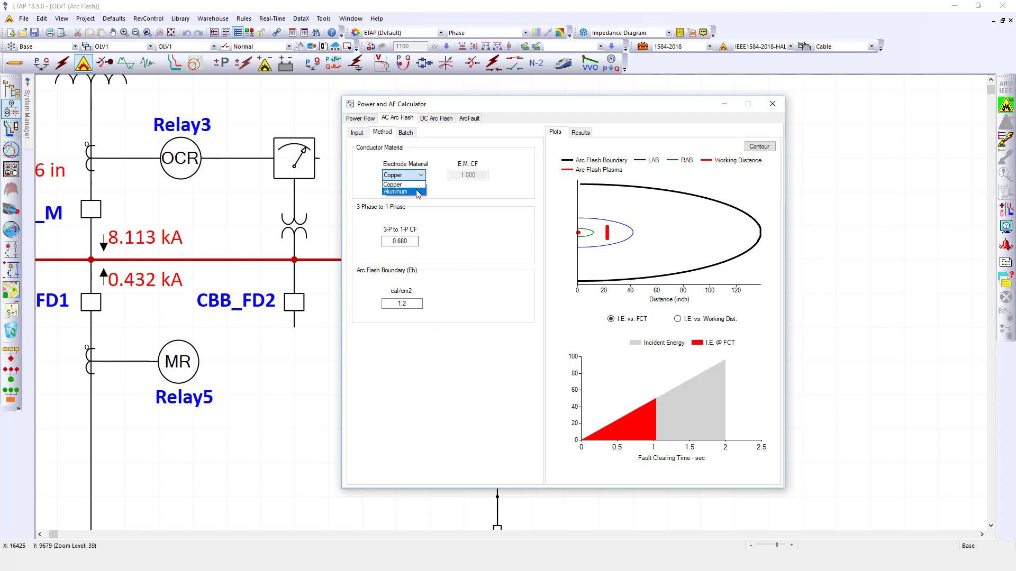
click(419, 194)
click(422, 176)
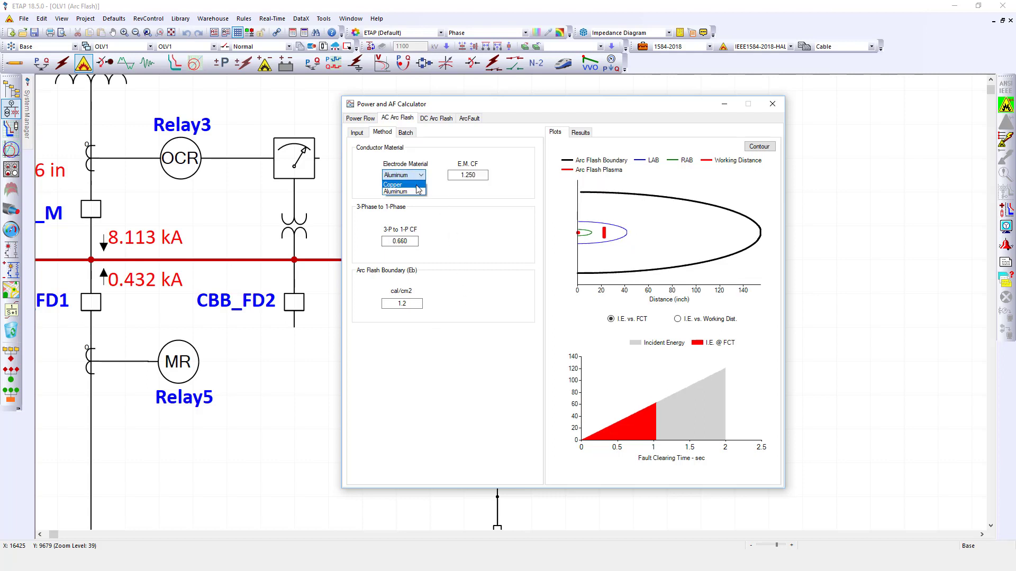
click(417, 185)
click(422, 176)
click(420, 192)
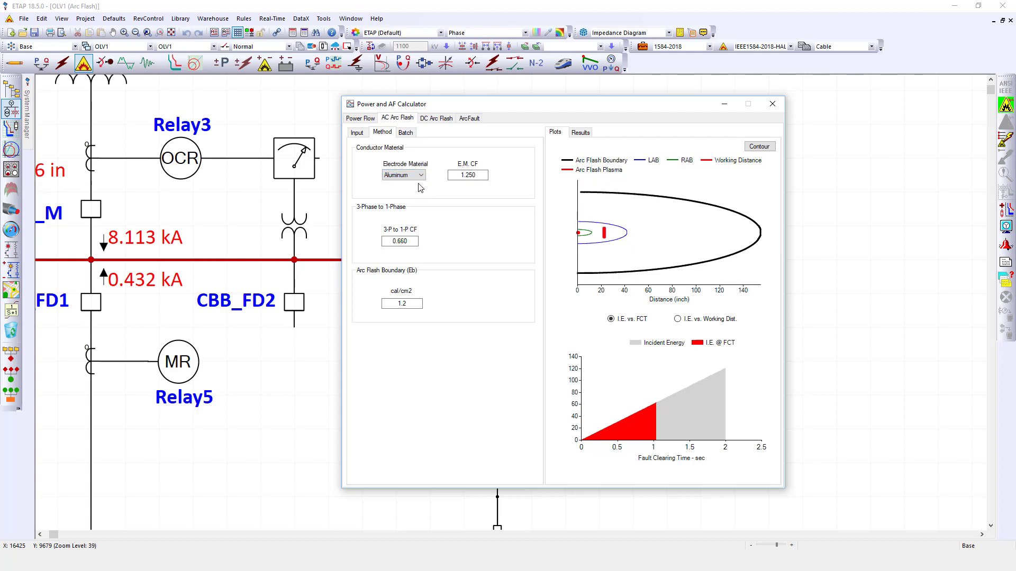
click(422, 176)
click(417, 184)
click(421, 176)
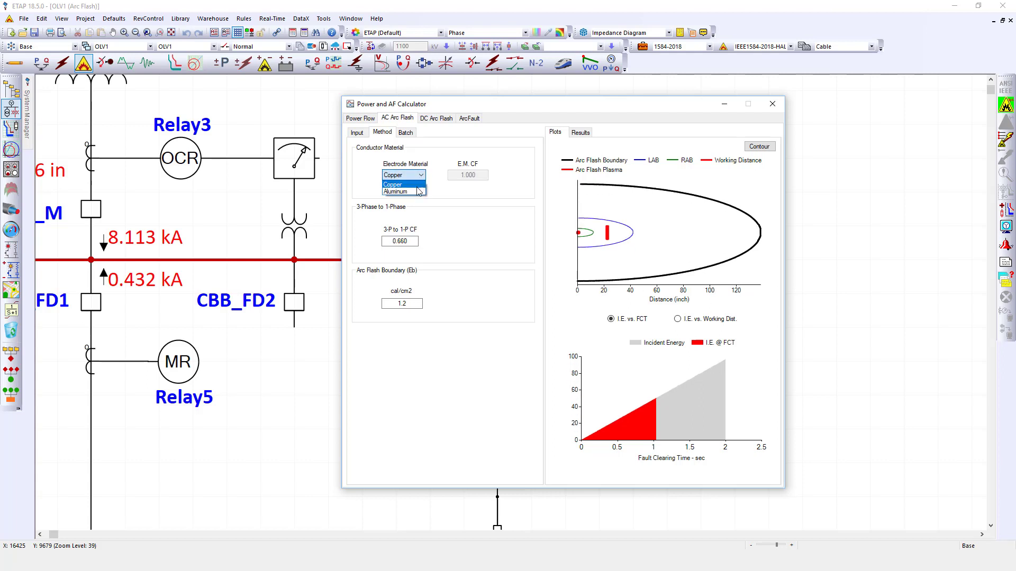
click(420, 192)
click(421, 176)
click(420, 192)
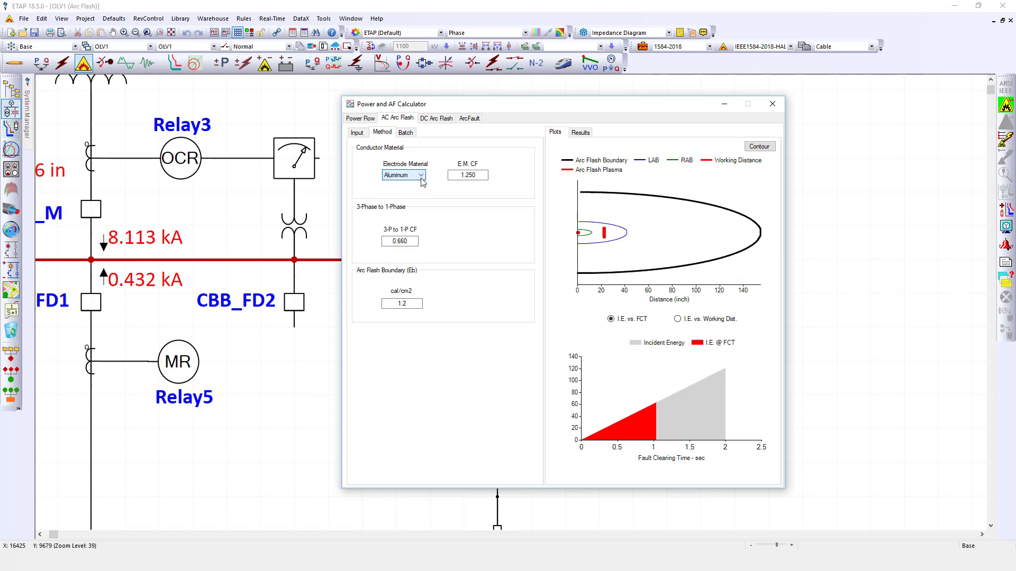
click(414, 242)
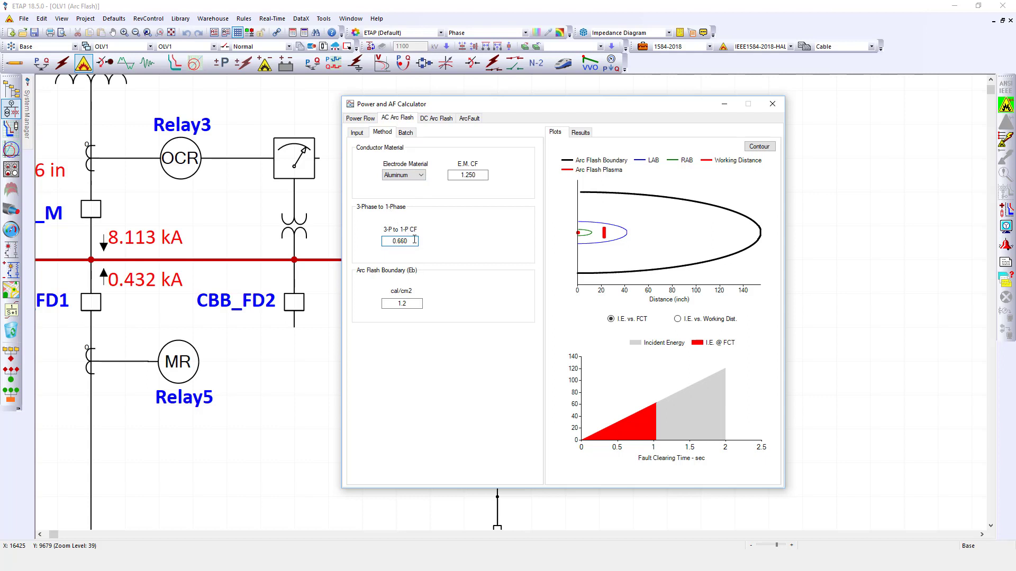
- Import AFImportDataIEEE2018.csv from the AFImportData folder for batch calculation, and open the import database for viewing in Excel
click(402, 133)
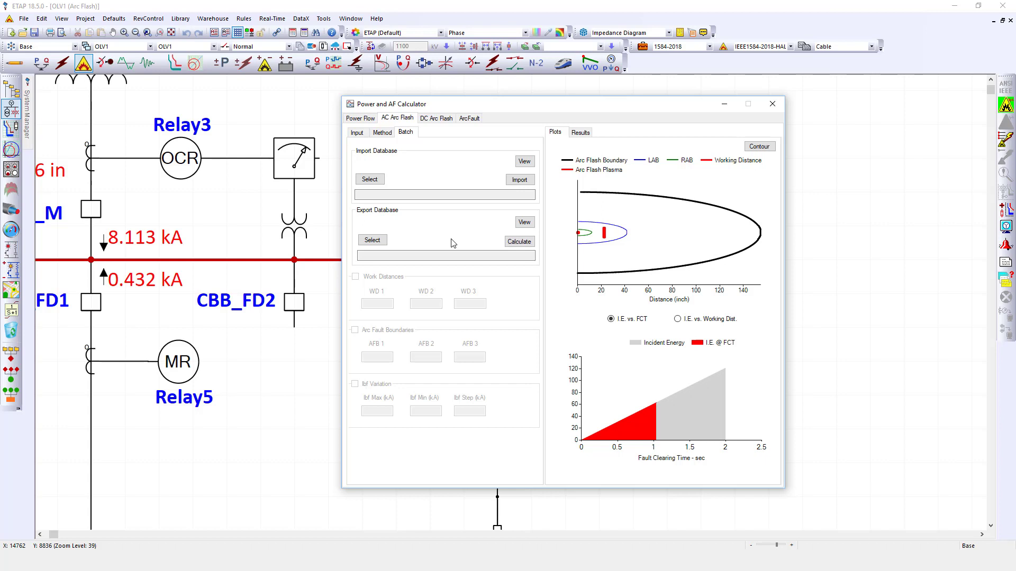
click(370, 180)
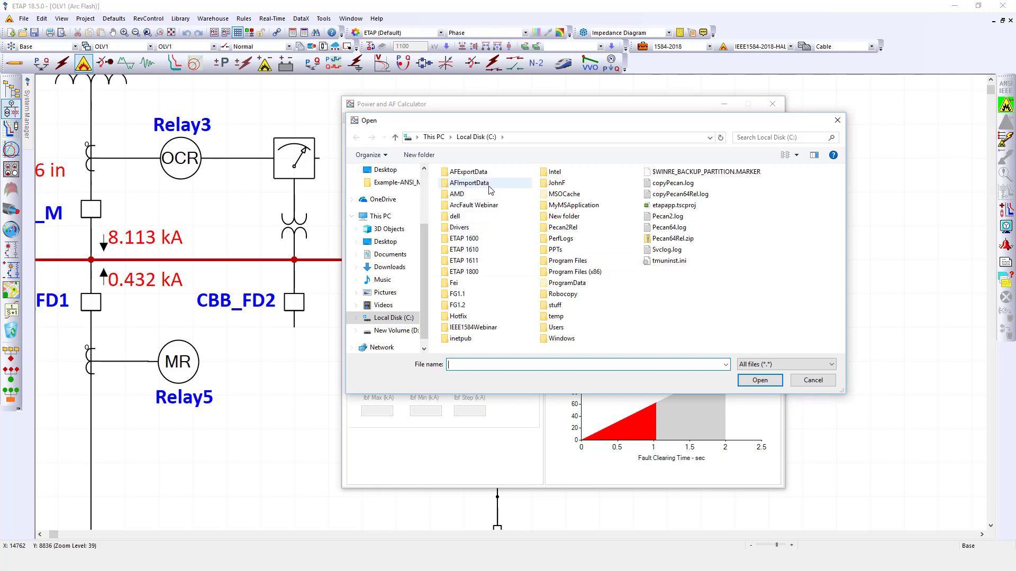
double_click(485, 184)
double_click(487, 197)
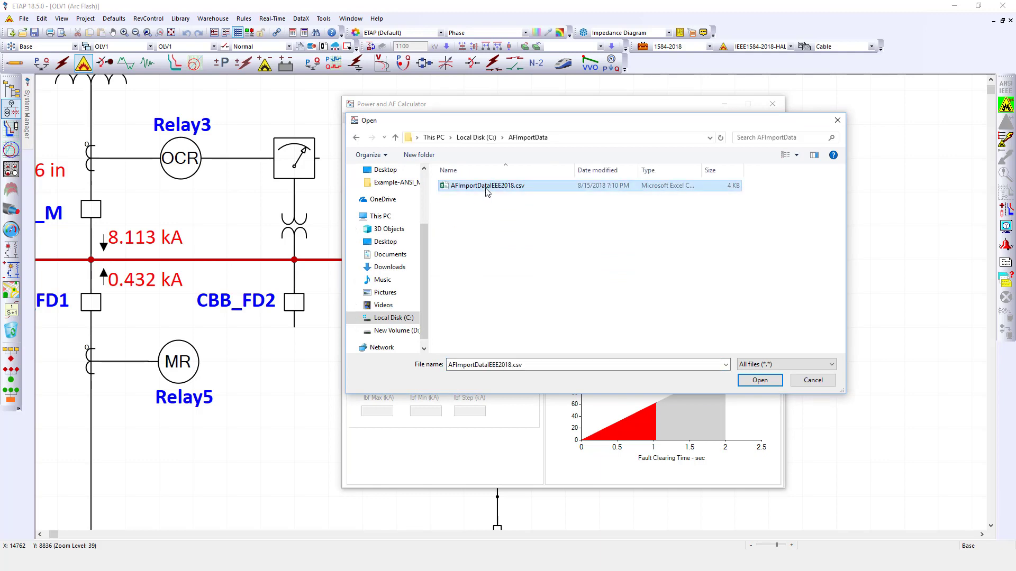
click(519, 180)
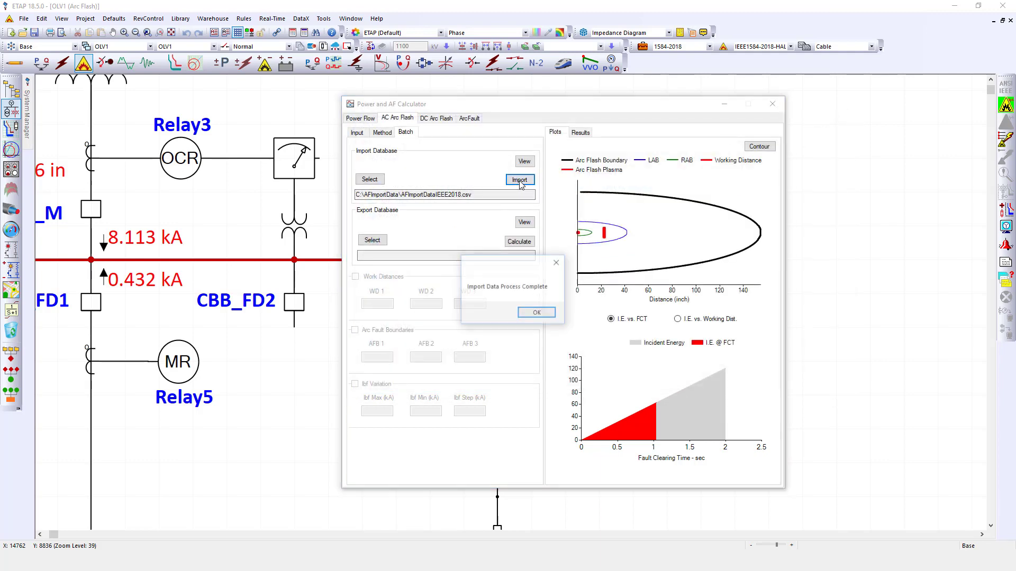
click(532, 315)
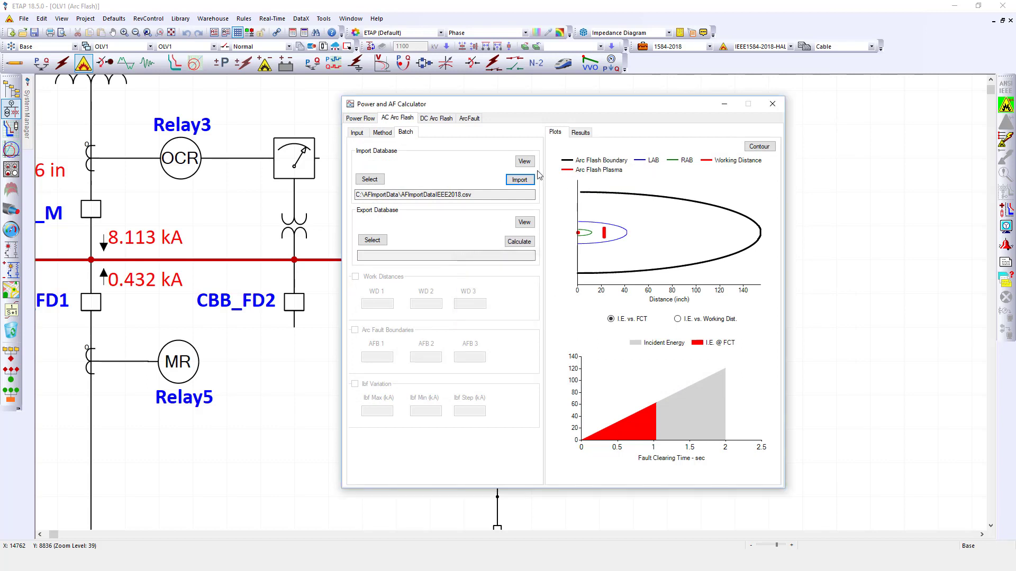
click(524, 162)
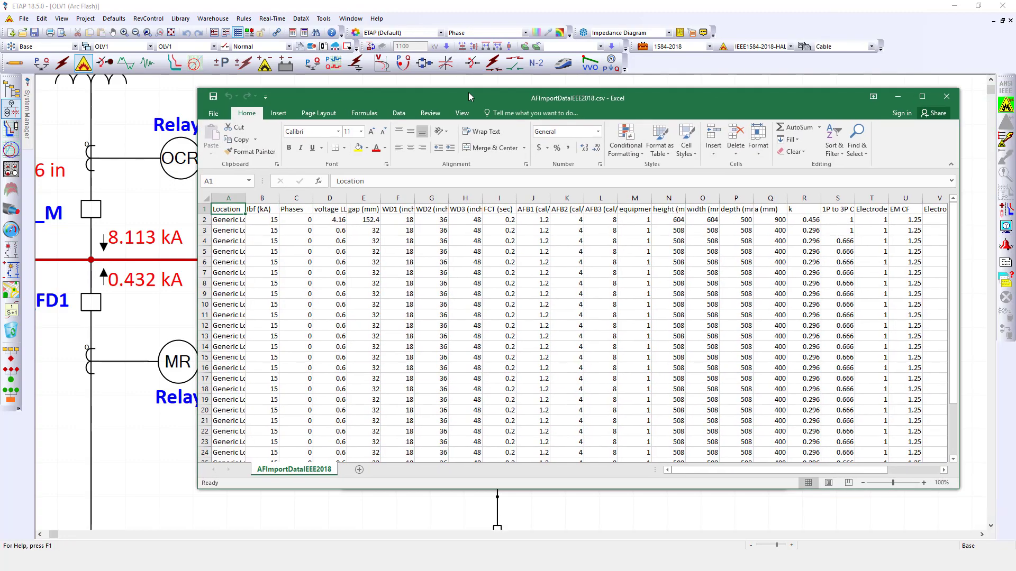
- Enlarge the import spreadsheet, widen the Location column to read the batch entries, and close it without saving
double_click(468, 93)
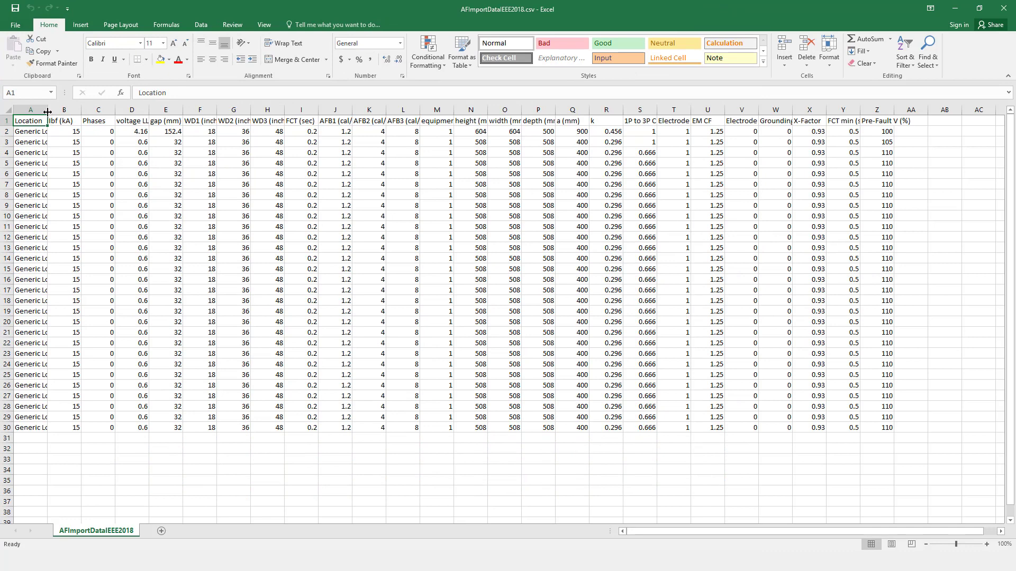
drag(47, 109, 94, 110)
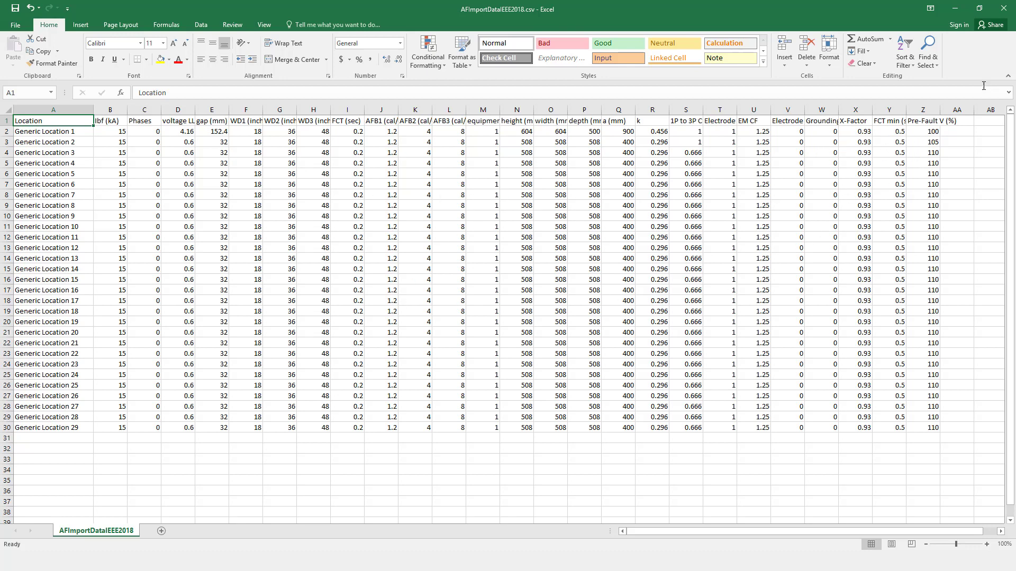
click(1003, 9)
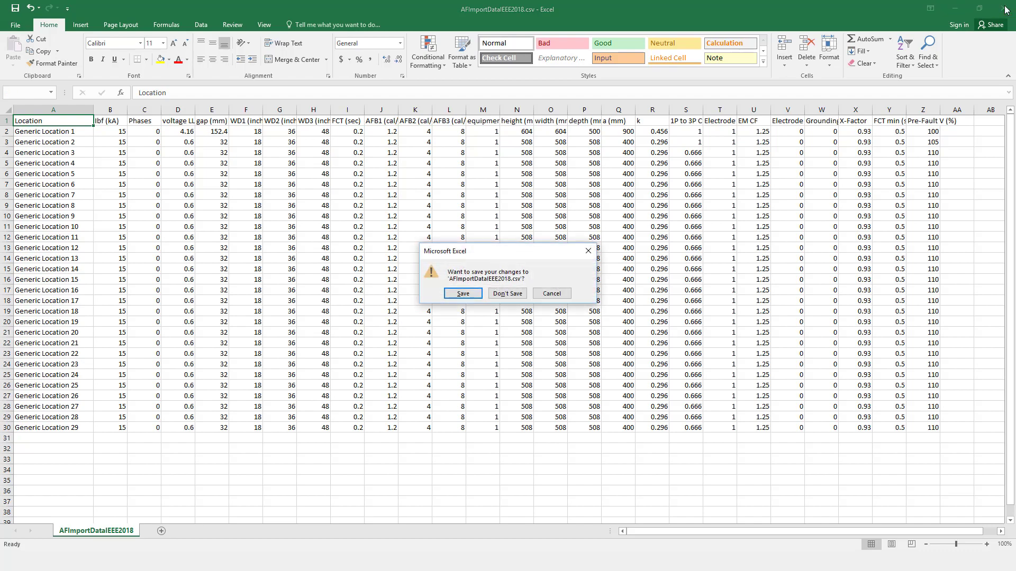
click(507, 294)
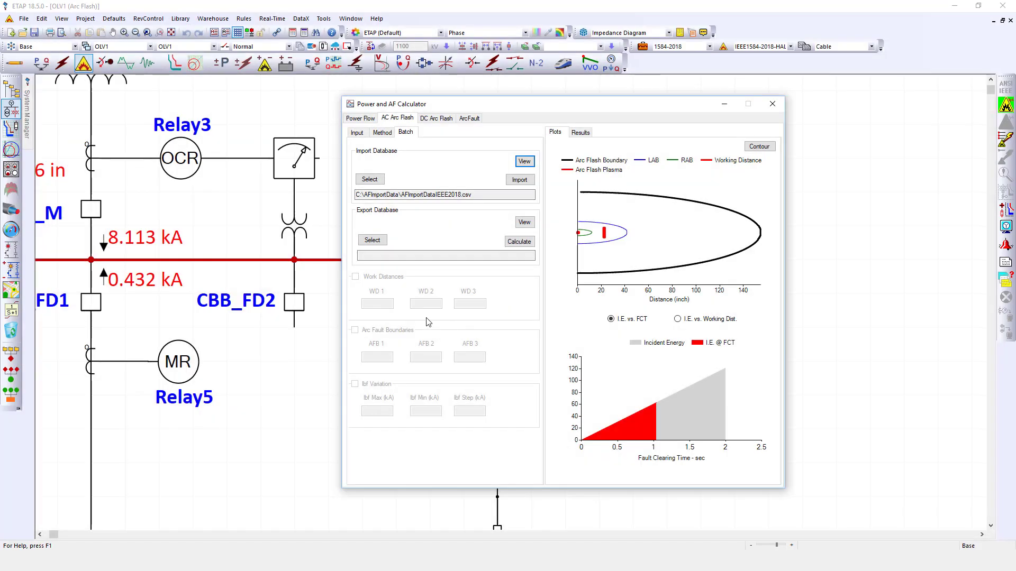
- Choose AFExportData.csv in the AFExportData folder as the export database and run the batch calculation
click(373, 241)
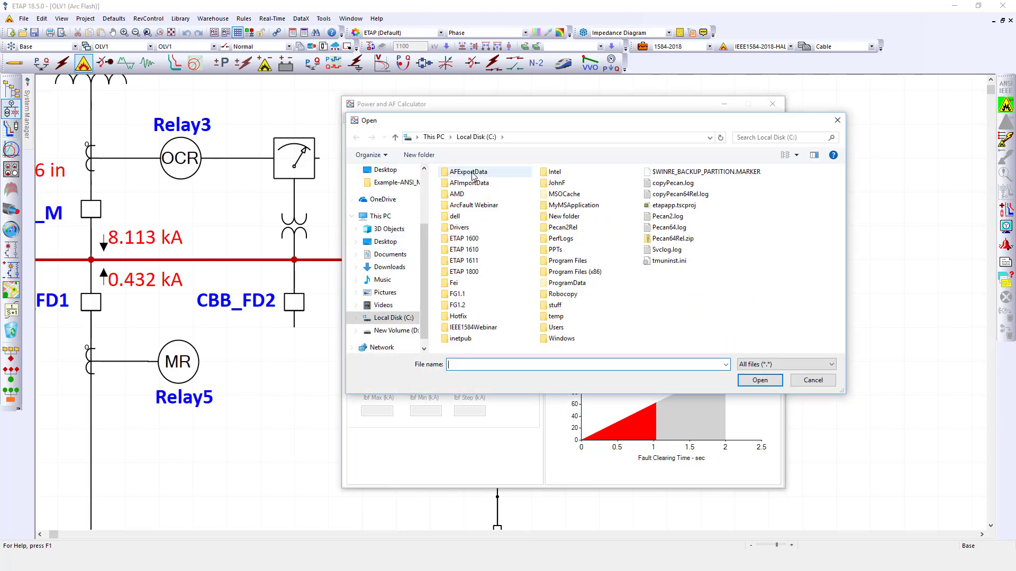
double_click(468, 174)
double_click(471, 186)
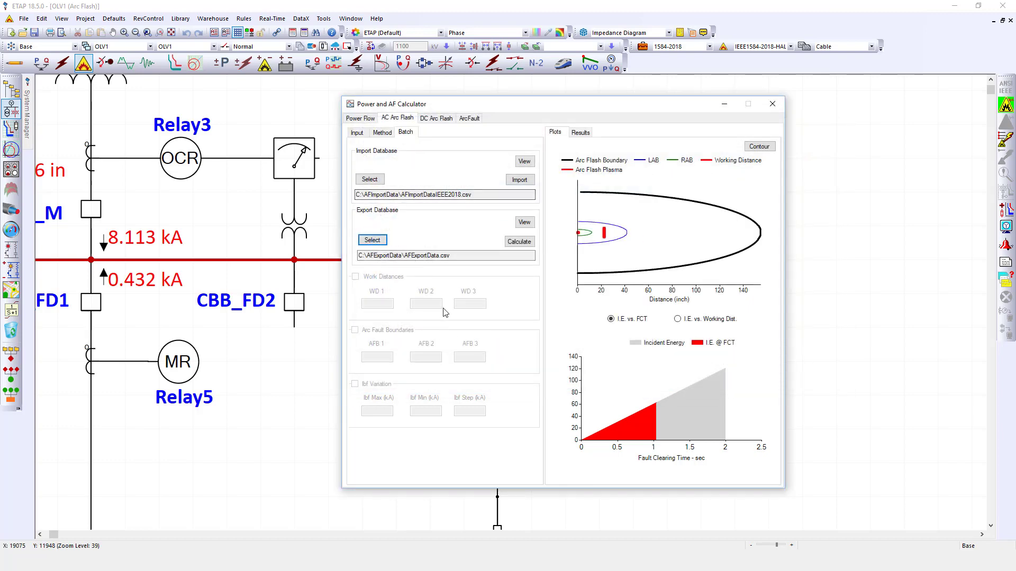
click(512, 244)
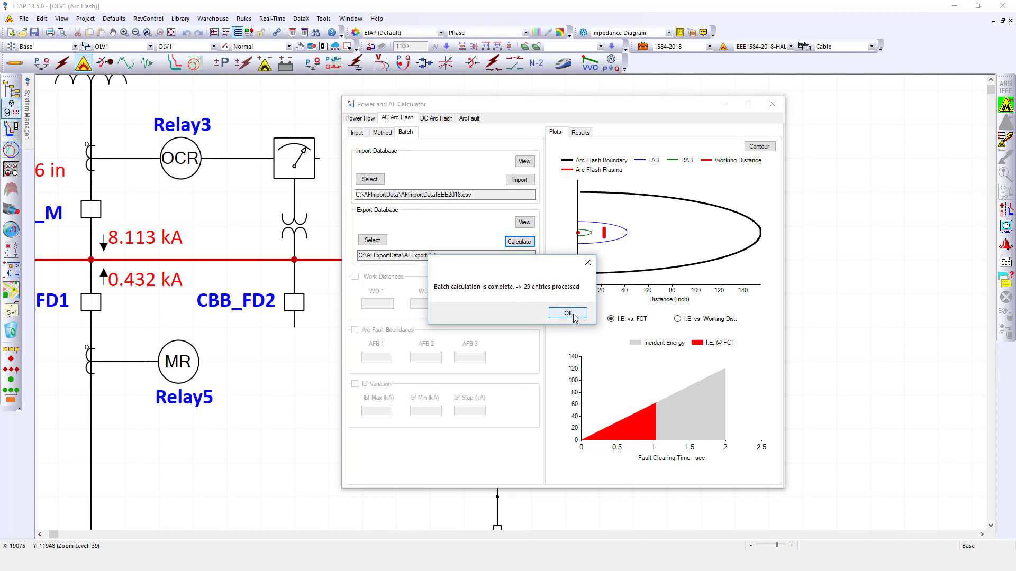
click(568, 313)
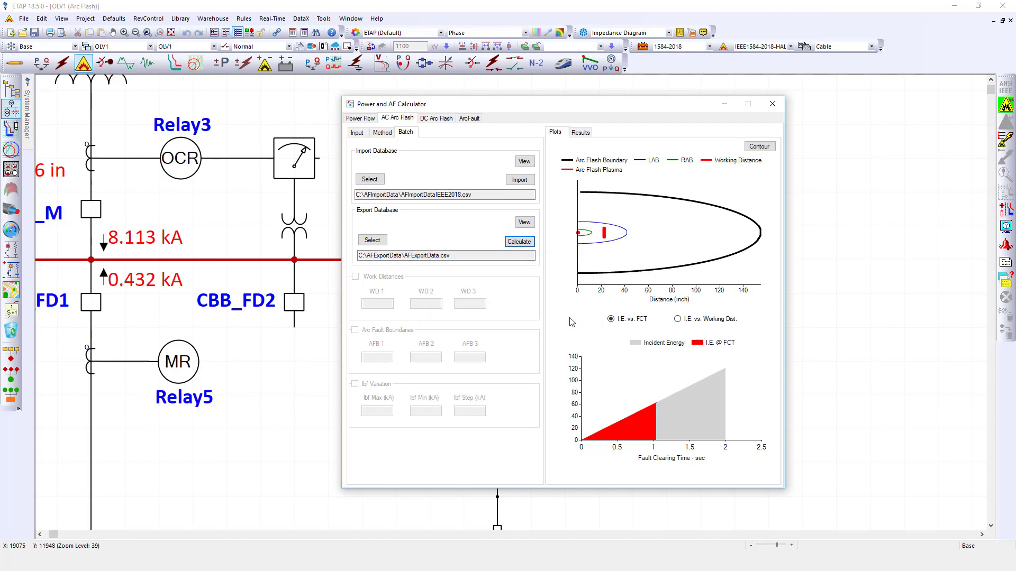
- Open the exported batch results in Excel, fit the Location ID and Iarc columns, and enlarge the sheet for reading
click(524, 222)
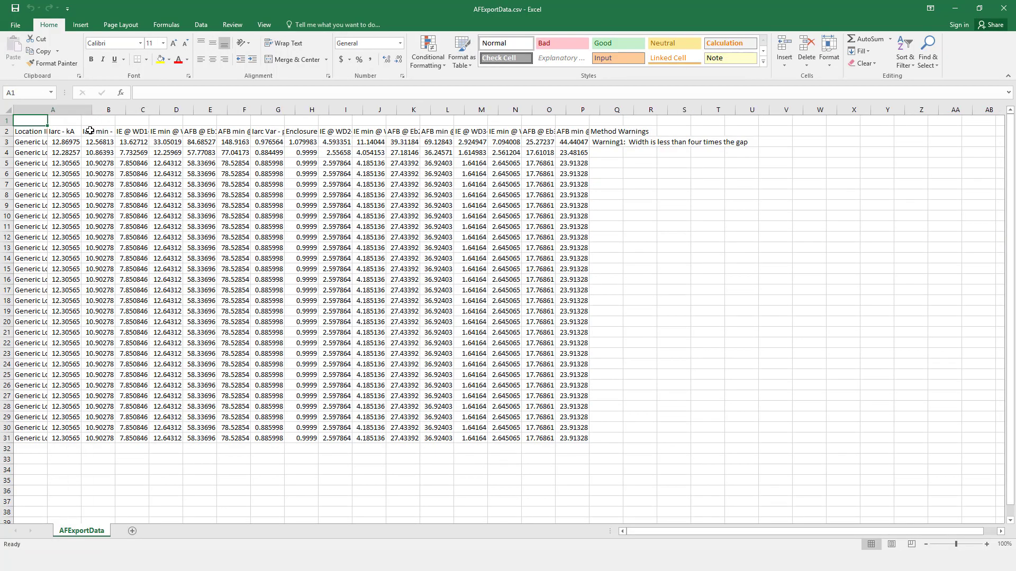
double_click(47, 110)
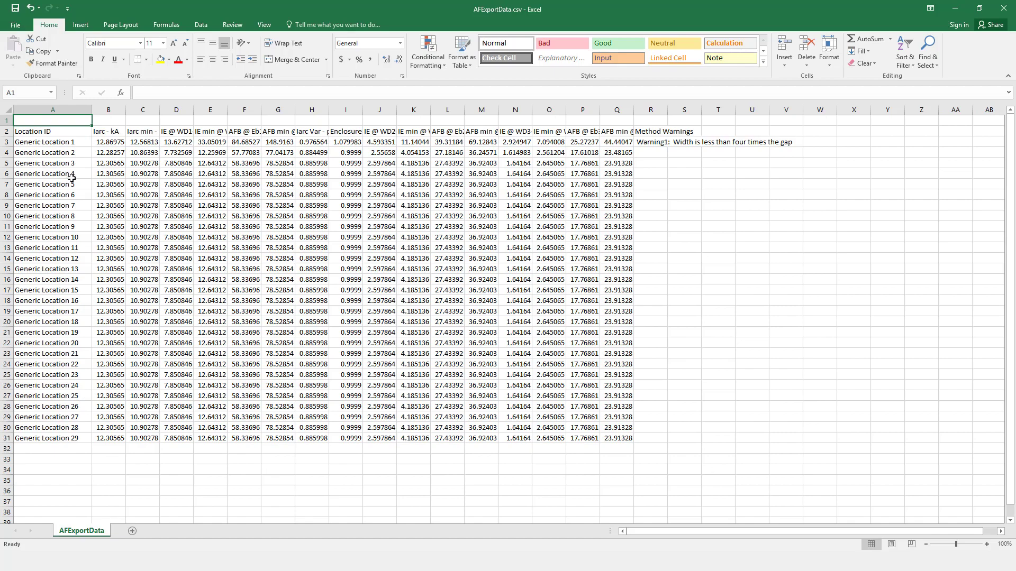
double_click(127, 105)
click(182, 236)
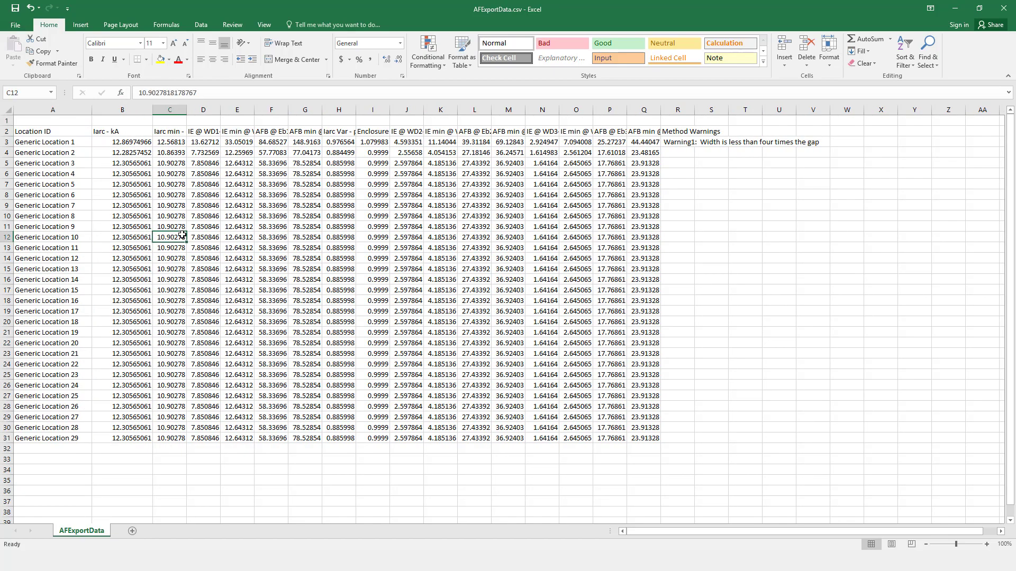
scroll(182, 236, up, 6)
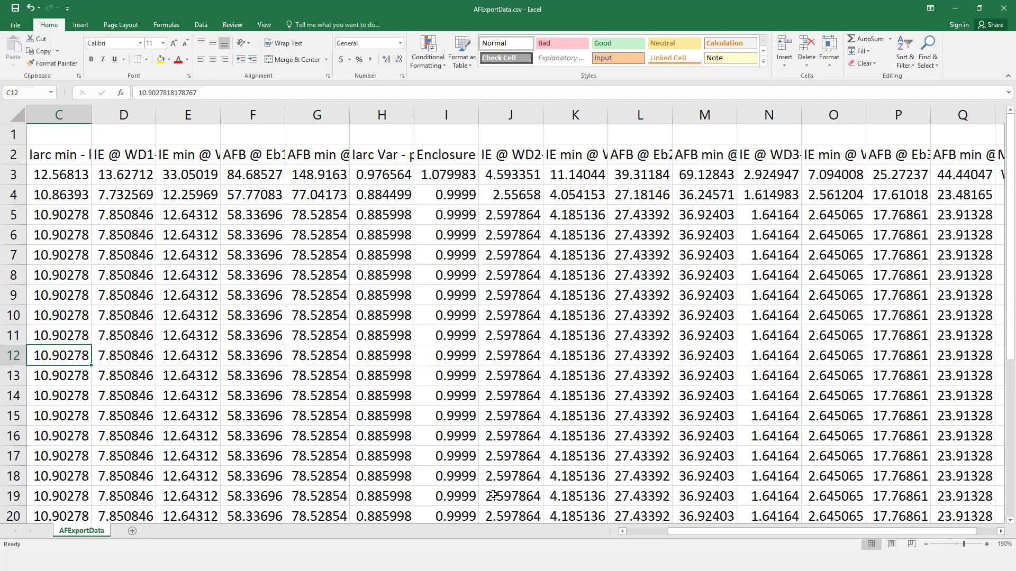
drag(739, 532, 654, 536)
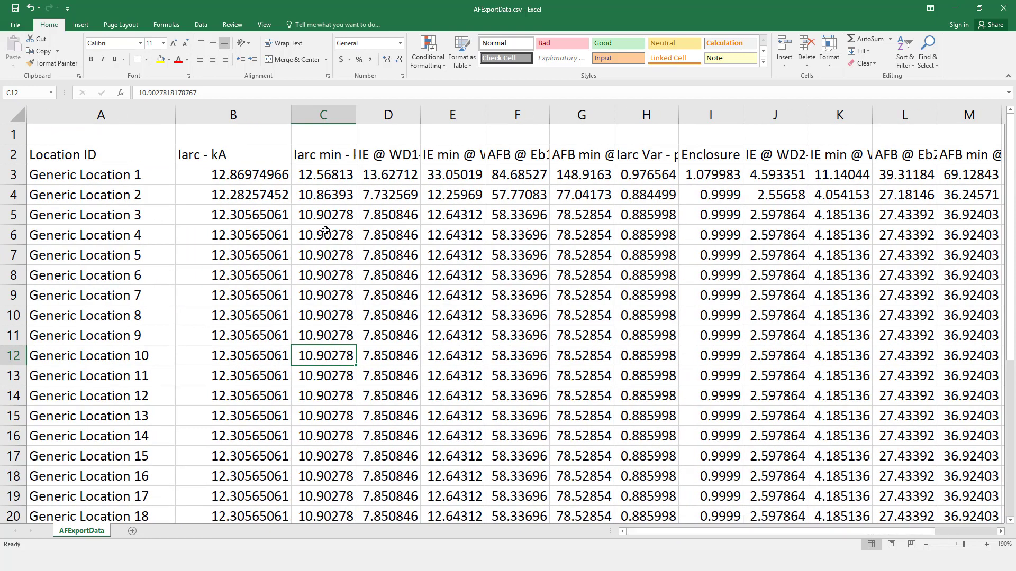
- Widen the Iarc min, IE @ WD1 and IE min @ WD1 columns to examine the arcing current and incident energy results
click(257, 108)
click(338, 113)
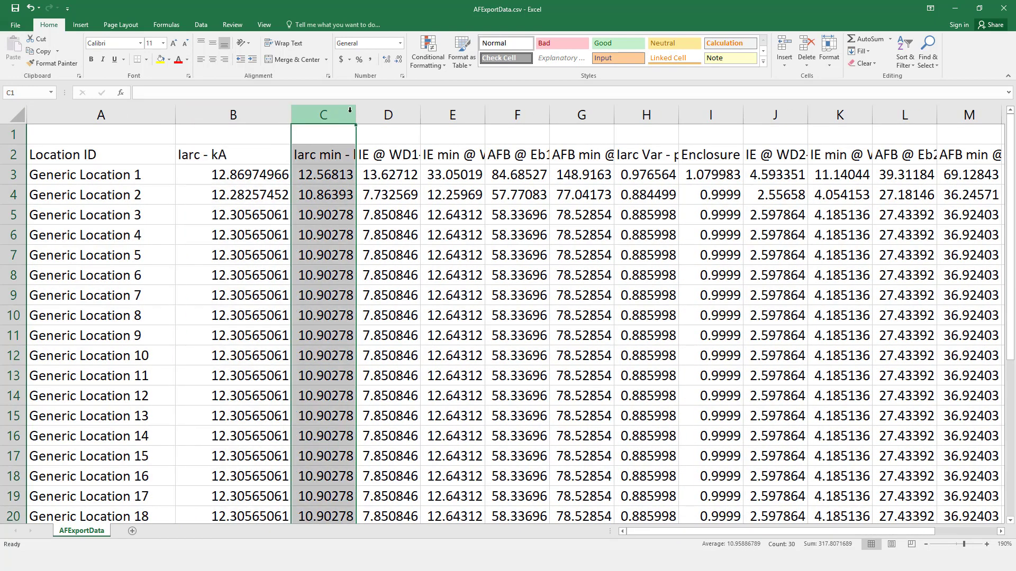
drag(354, 110, 380, 110)
click(416, 113)
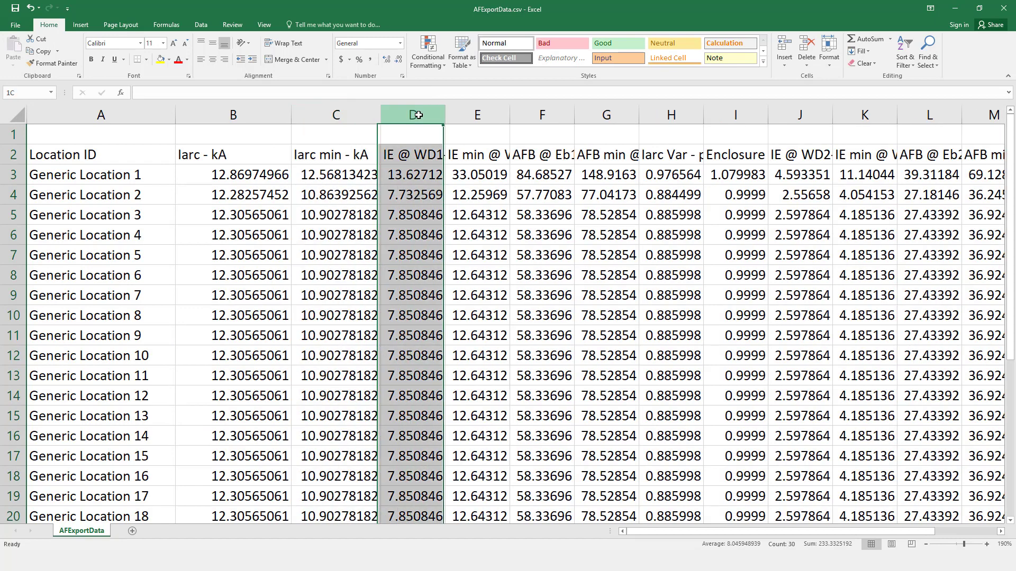
click(466, 111)
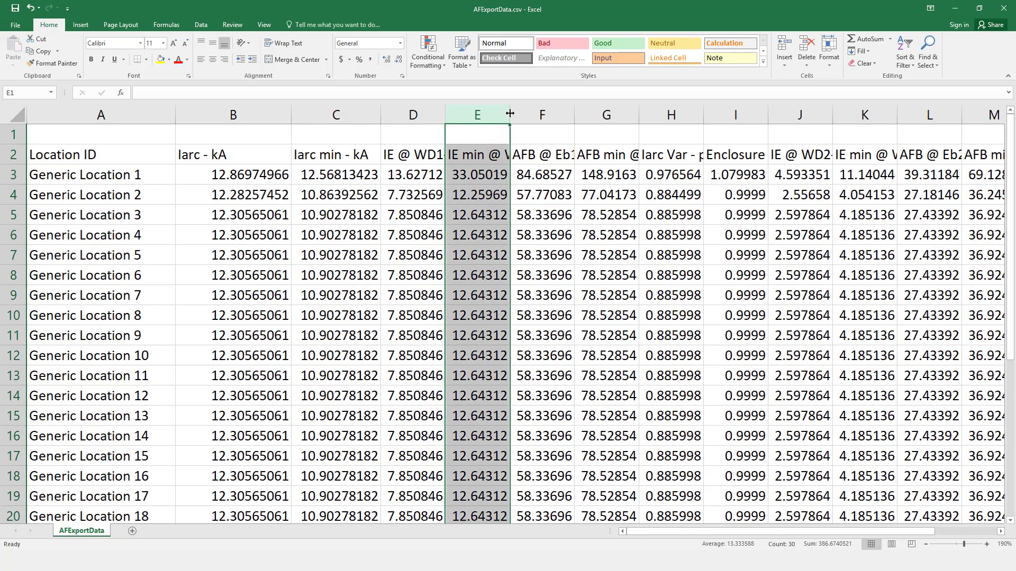
drag(510, 115, 547, 115)
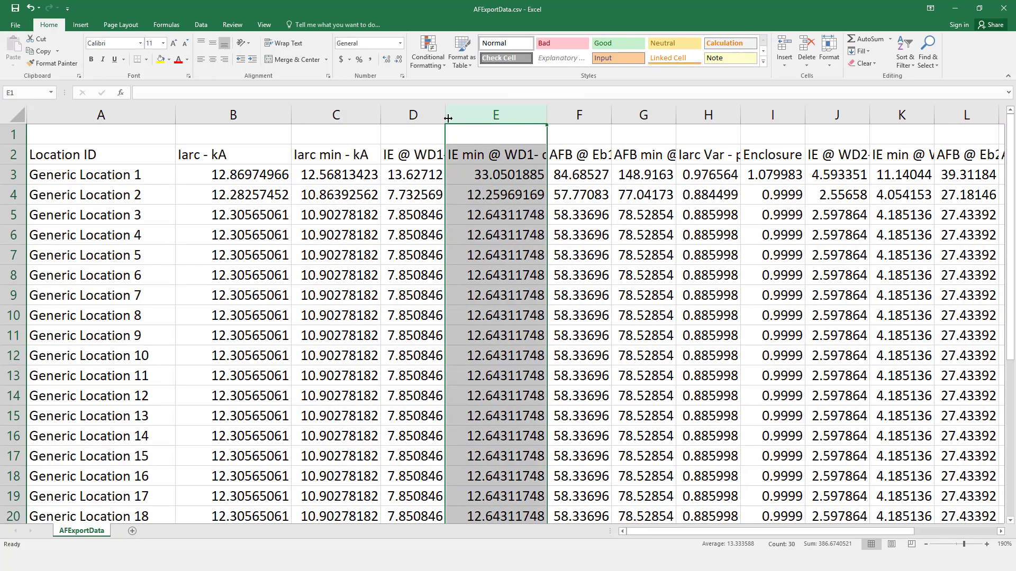
drag(445, 114, 476, 118)
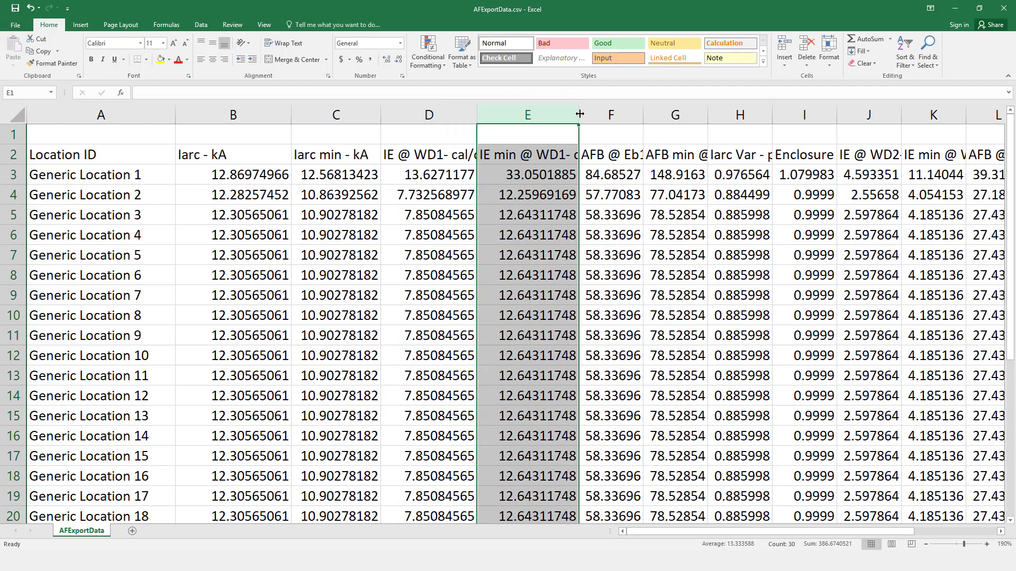
drag(578, 115, 613, 114)
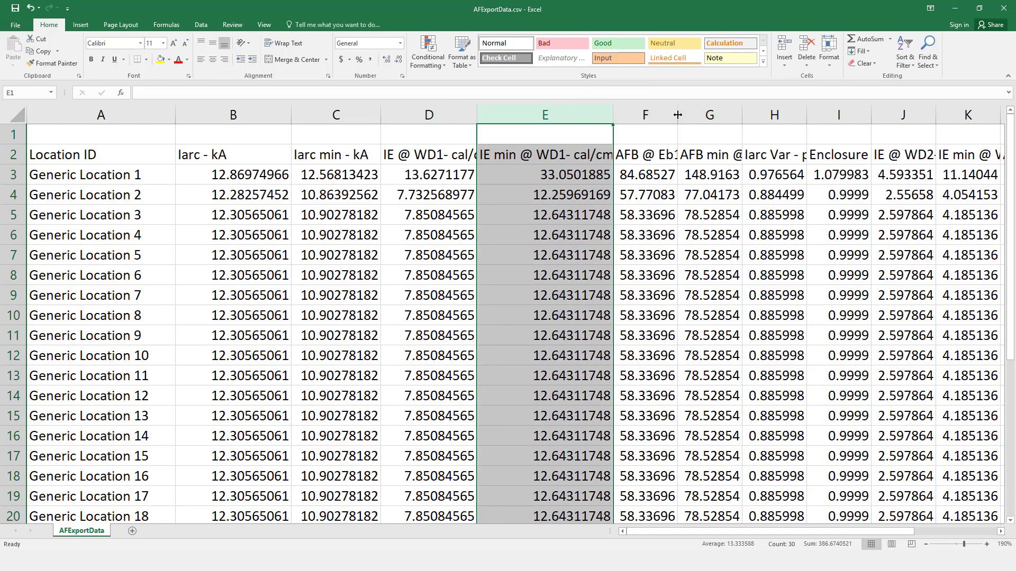
- Widen the AFB @ Eb1, AFB min @ Eb1, Iarc Var and Enclosure CF columns to examine the remaining results
drag(678, 115, 733, 114)
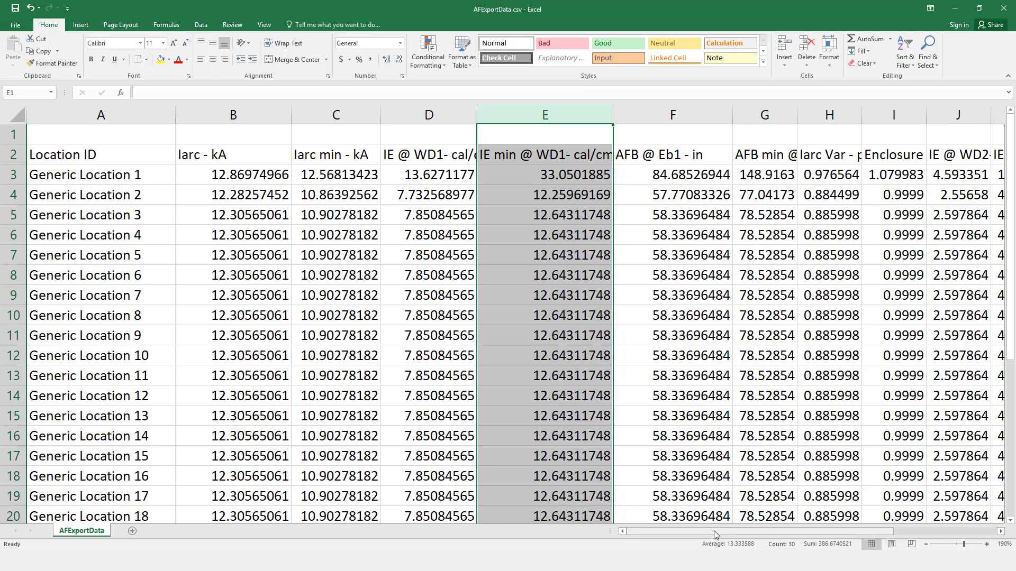
drag(713, 531, 732, 531)
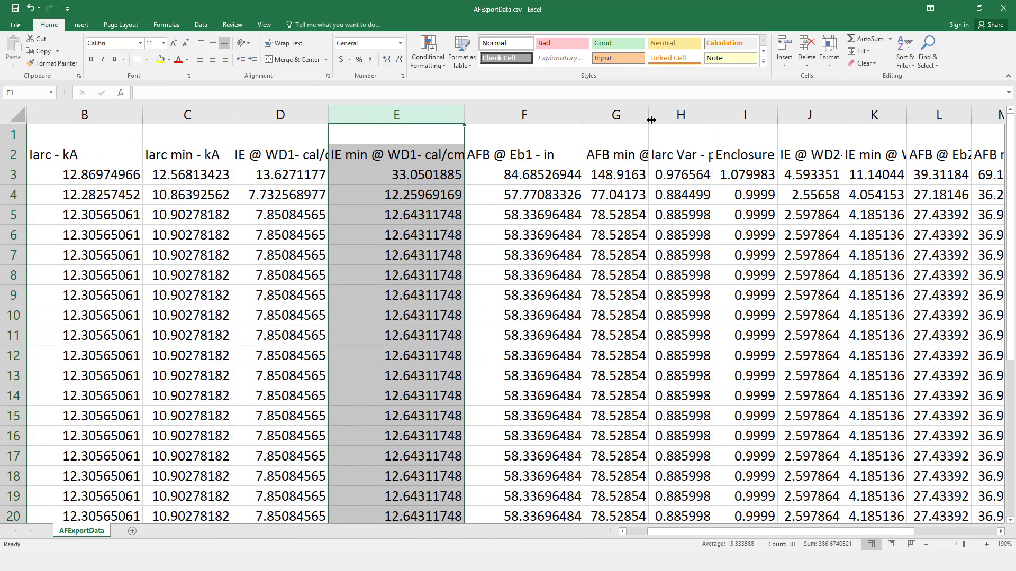
drag(649, 115, 692, 114)
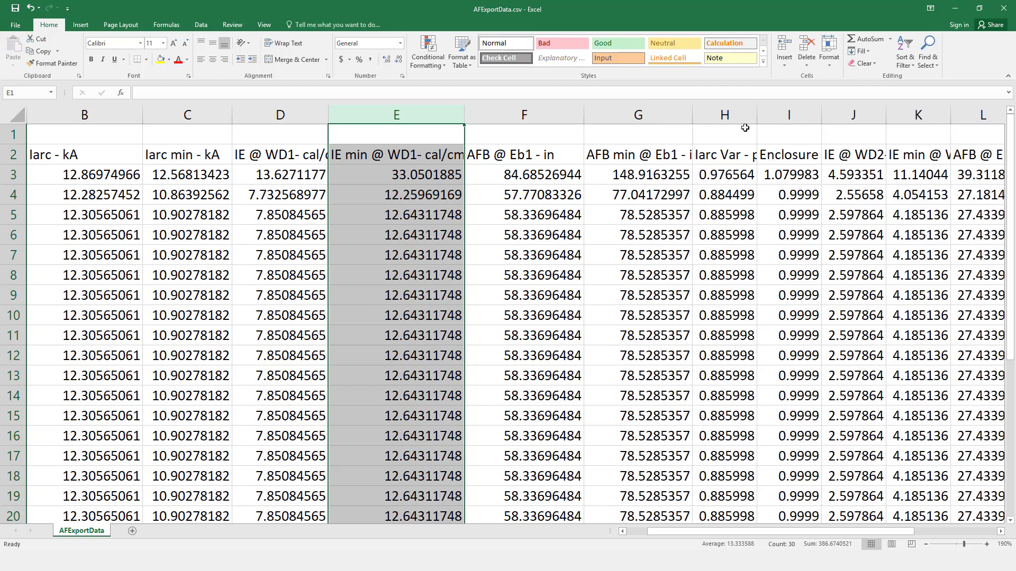
double_click(756, 115)
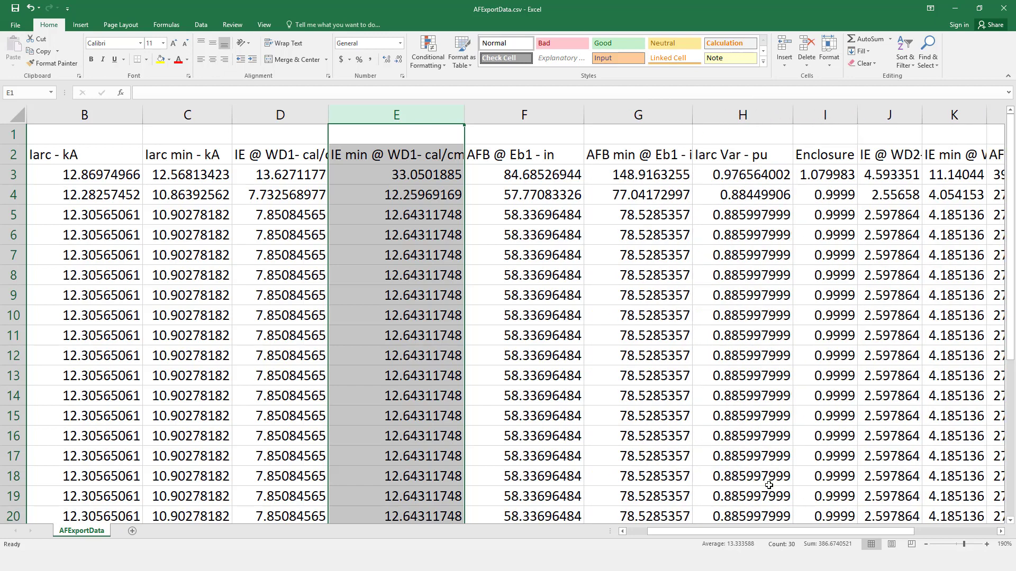
drag(780, 532, 884, 532)
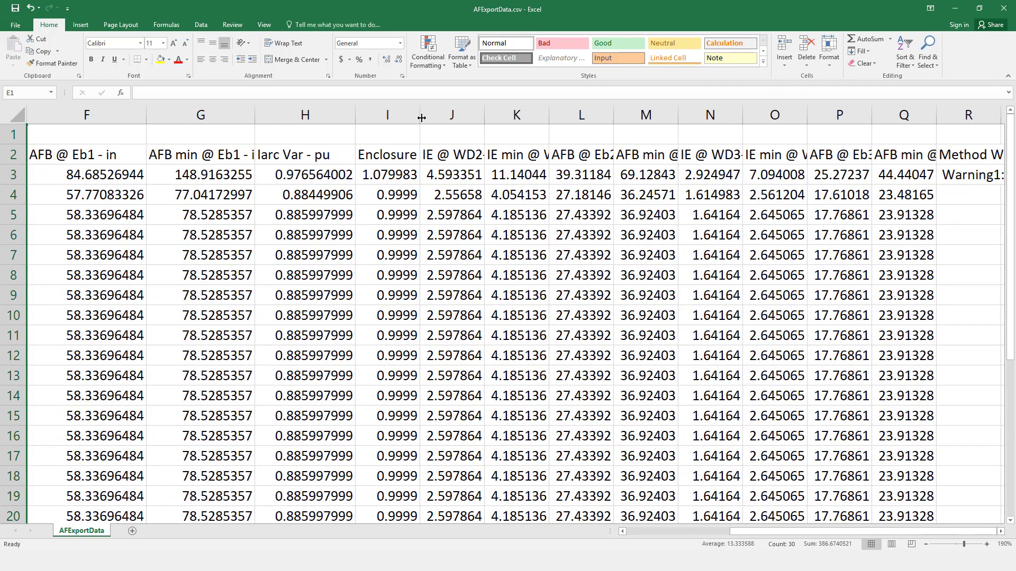
drag(422, 118, 451, 118)
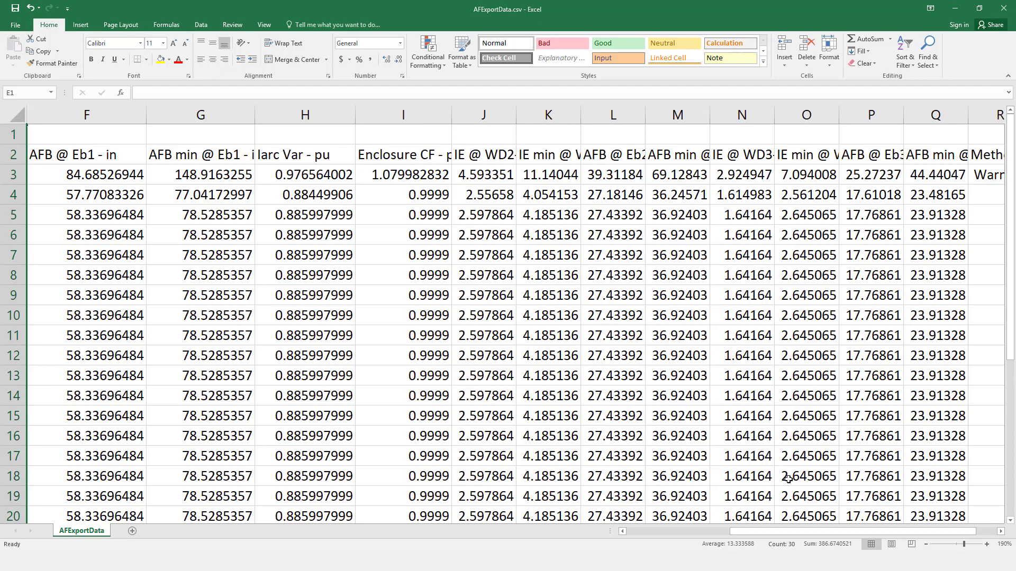
- Return to the first columns of the exported results and close the spreadsheet without saving
drag(817, 531, 661, 514)
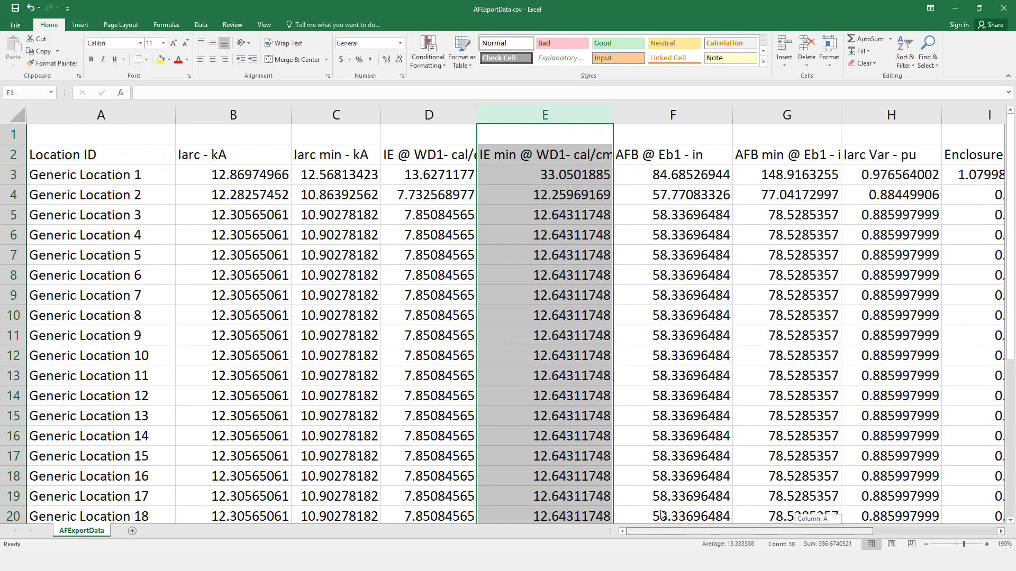
click(1004, 9)
click(521, 292)
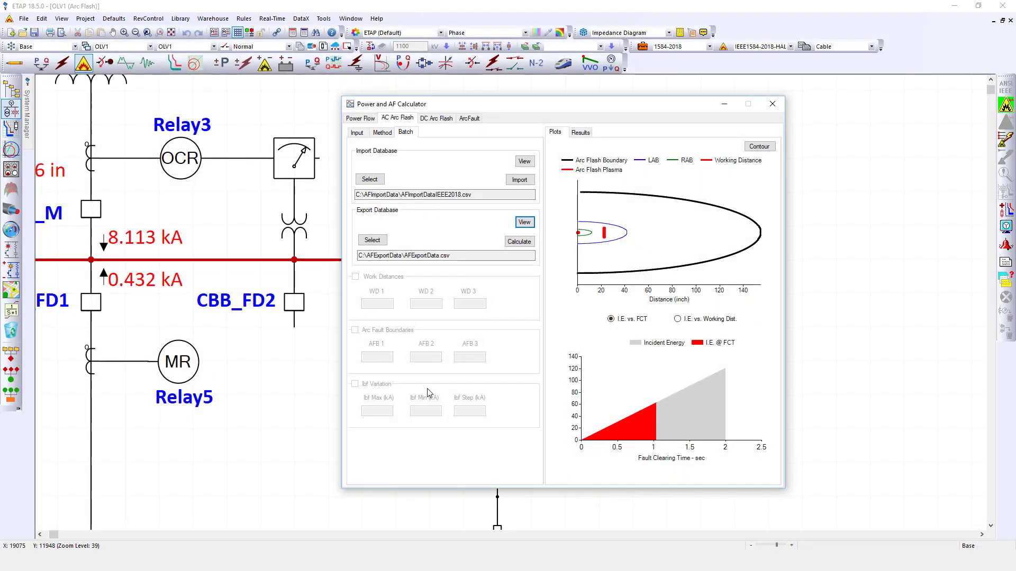
- Check the AC arc flash input parameters once more and close the Power and AF Calculator
click(383, 133)
click(363, 137)
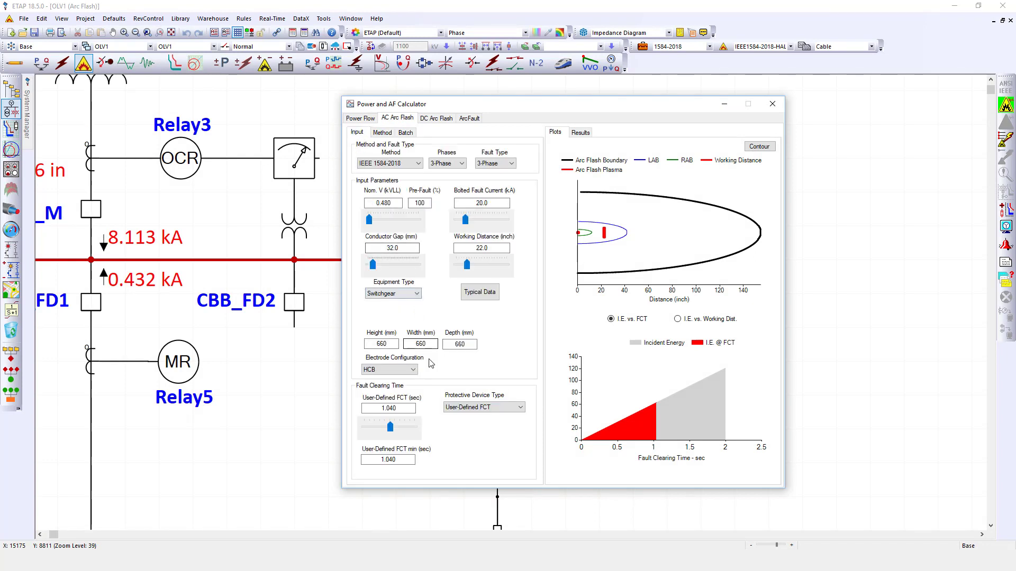
click(773, 104)
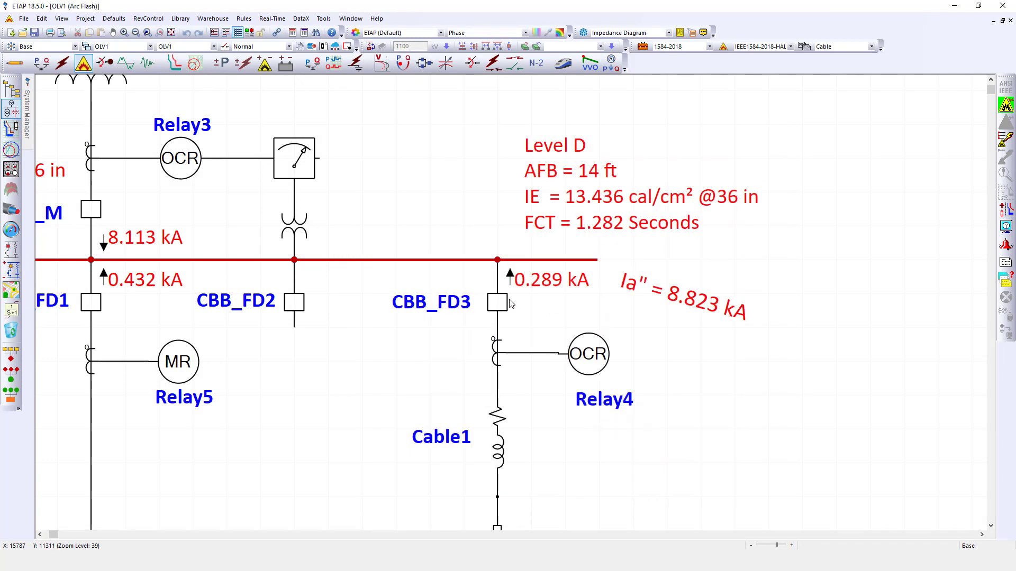